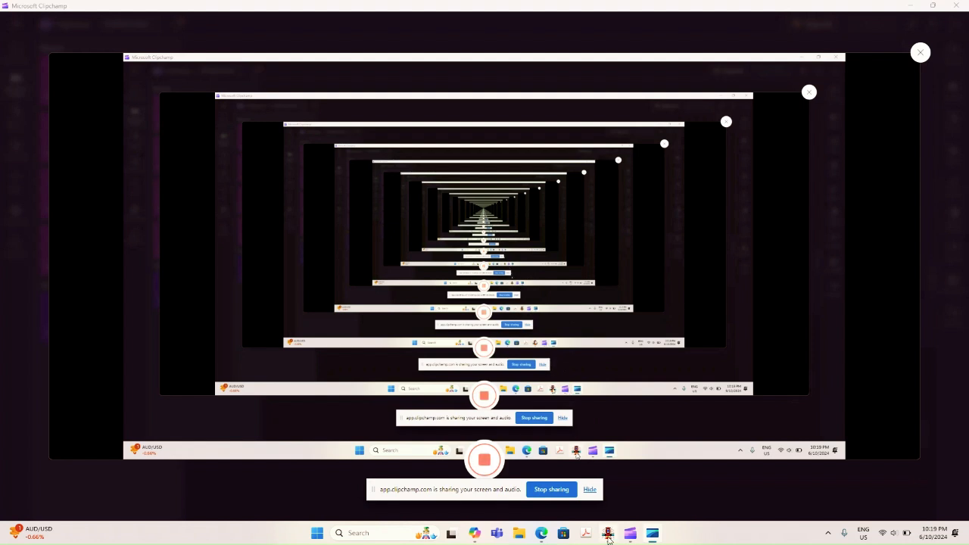
Switch to the Fire program and start a new project.
left_click(608, 534)
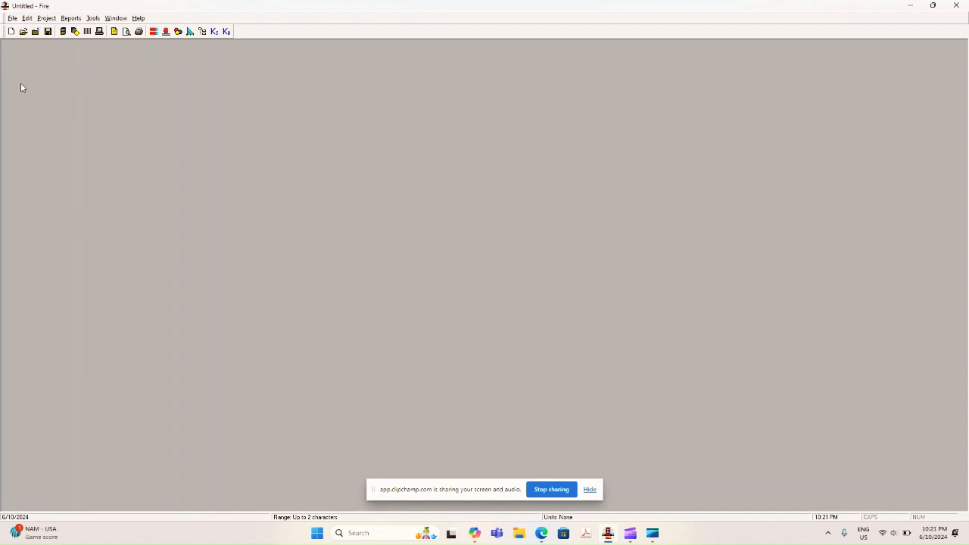
left_click(14, 19)
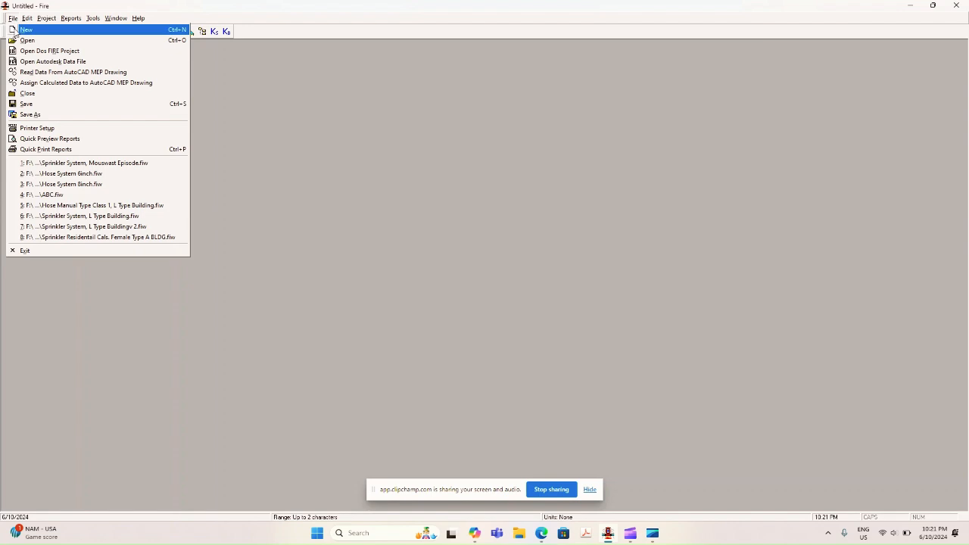
left_click(27, 30)
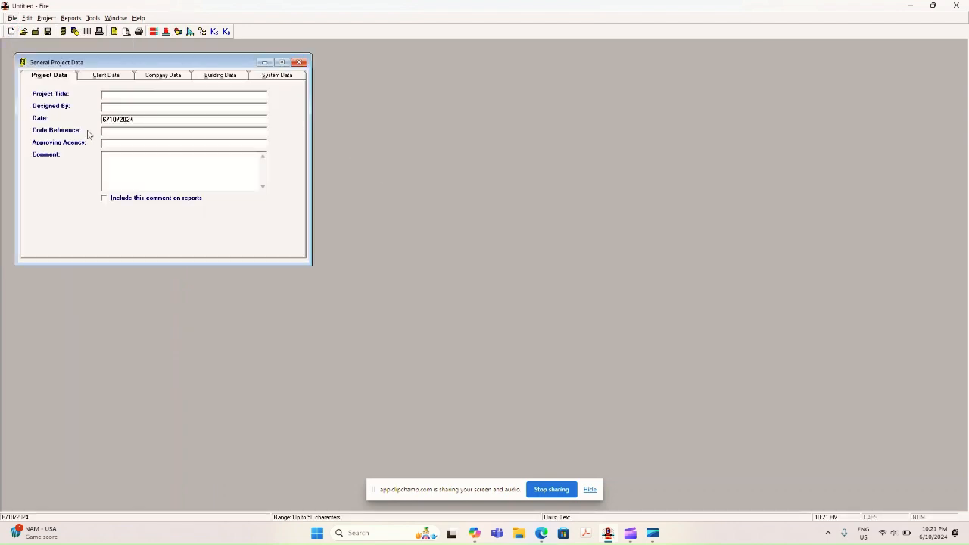
Review the client, company, building and system data sections of the general project data.
left_click(113, 79)
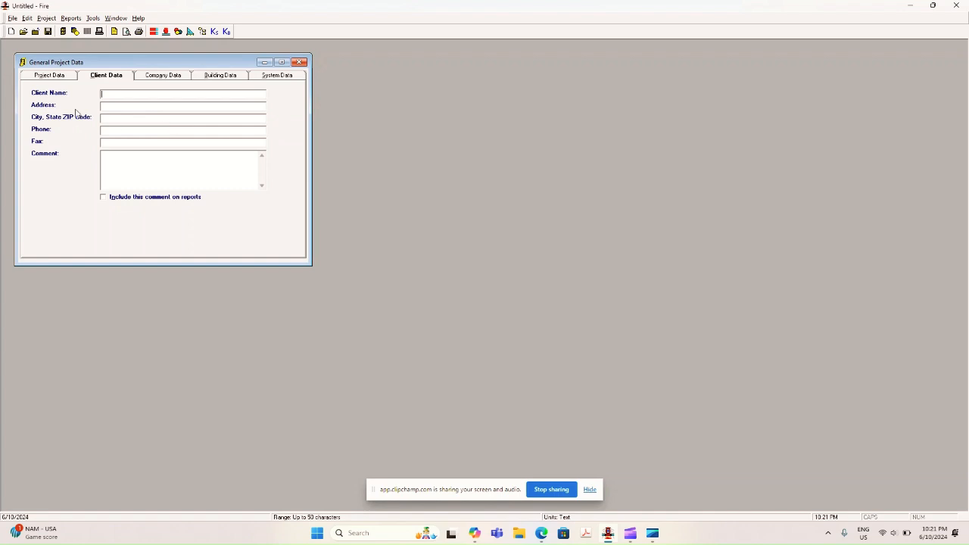
left_click(154, 76)
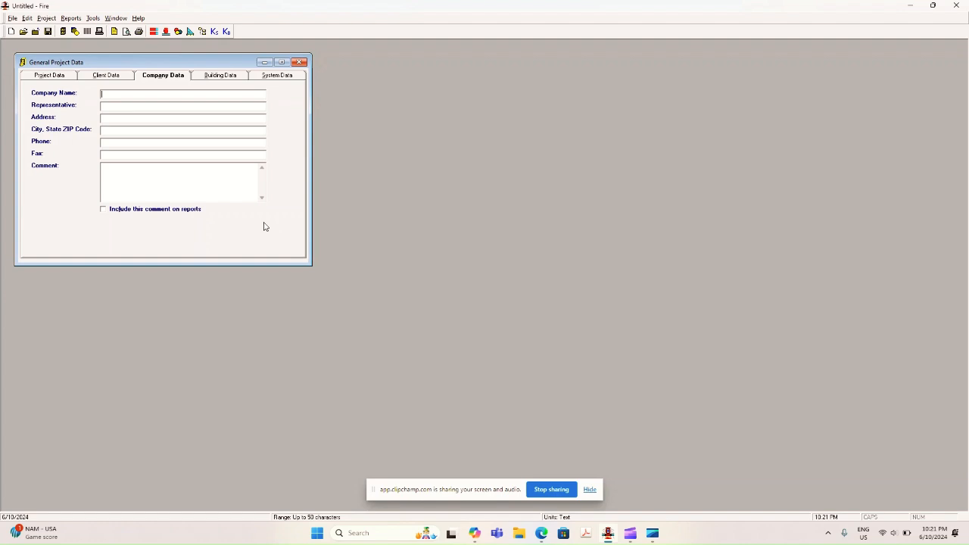
left_click(210, 74)
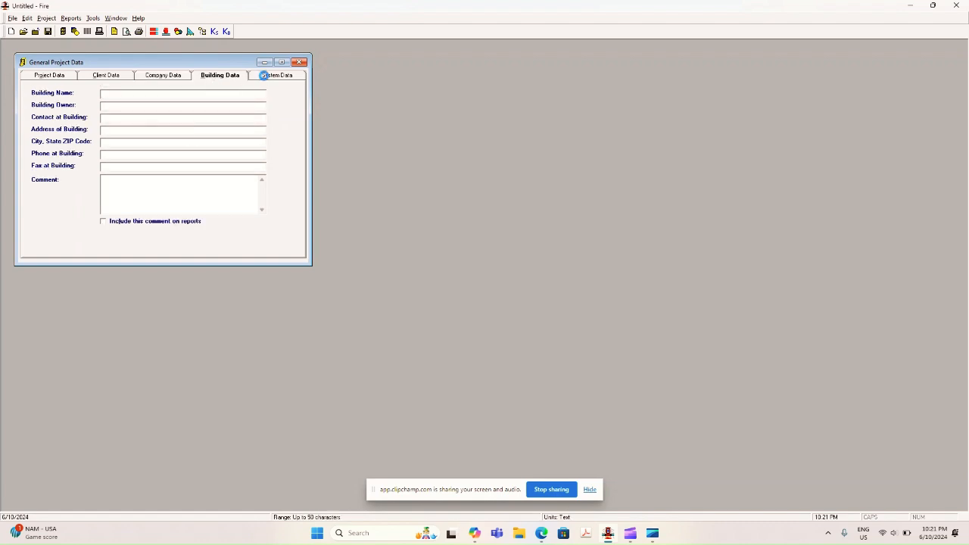
left_click(264, 74)
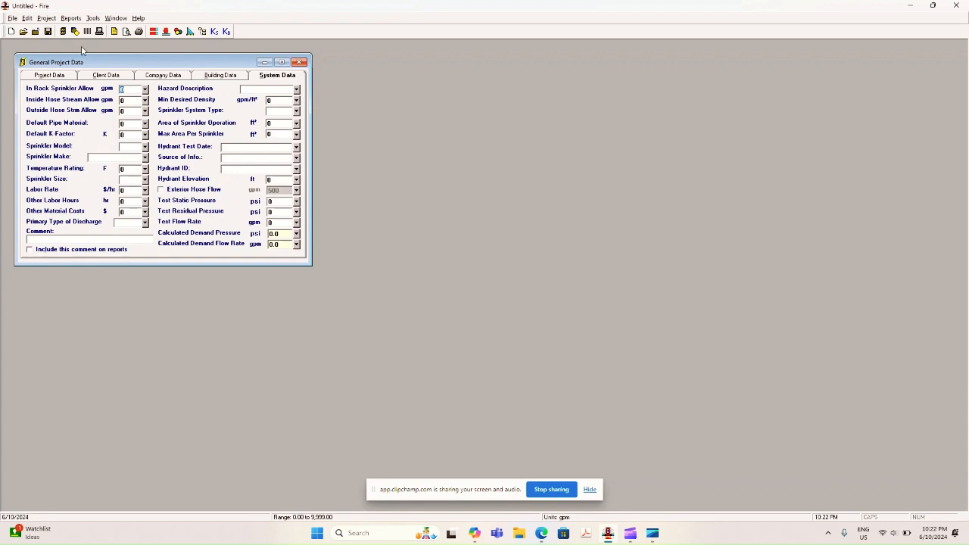
Set the project's unit system to SI.
left_click(93, 18)
left_click(99, 30)
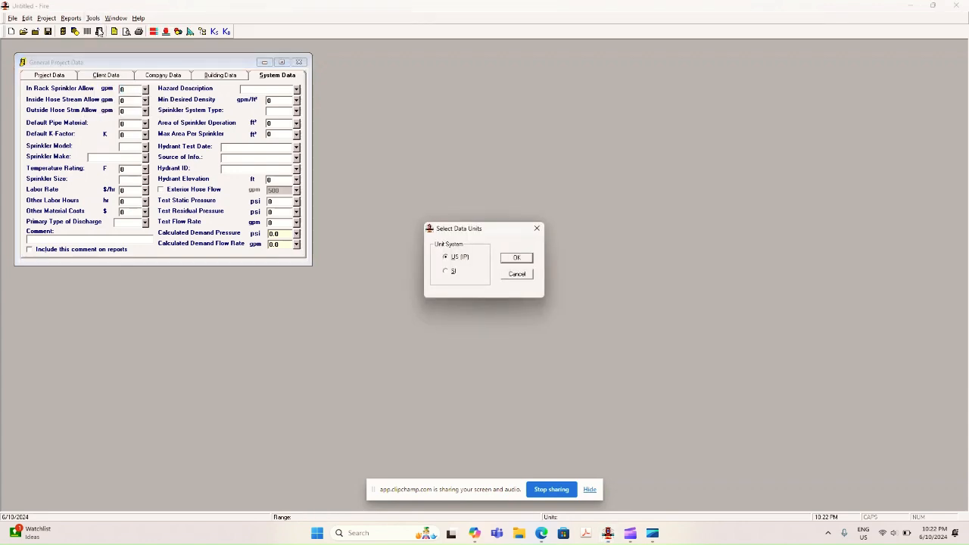
left_click(517, 257)
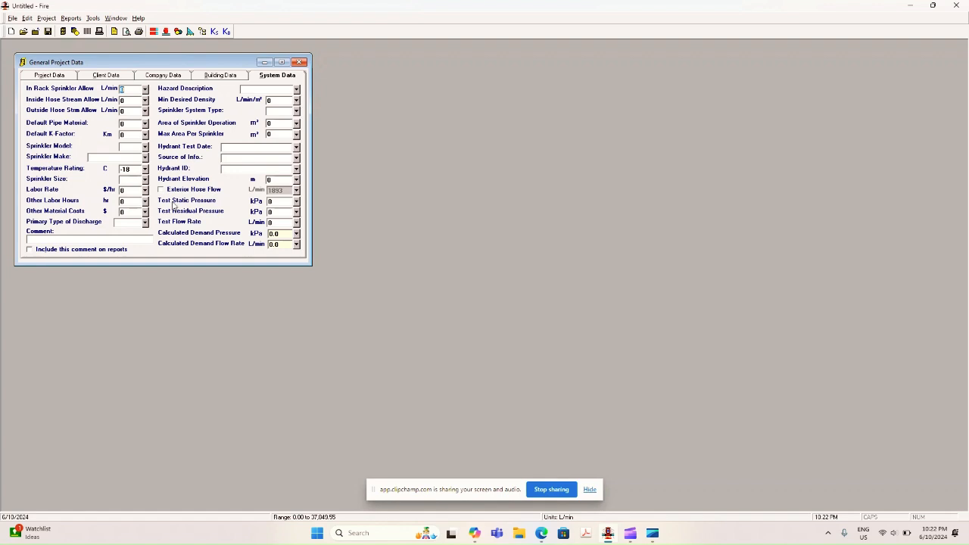
Set the project's unit system to US (IP).
left_click(92, 18)
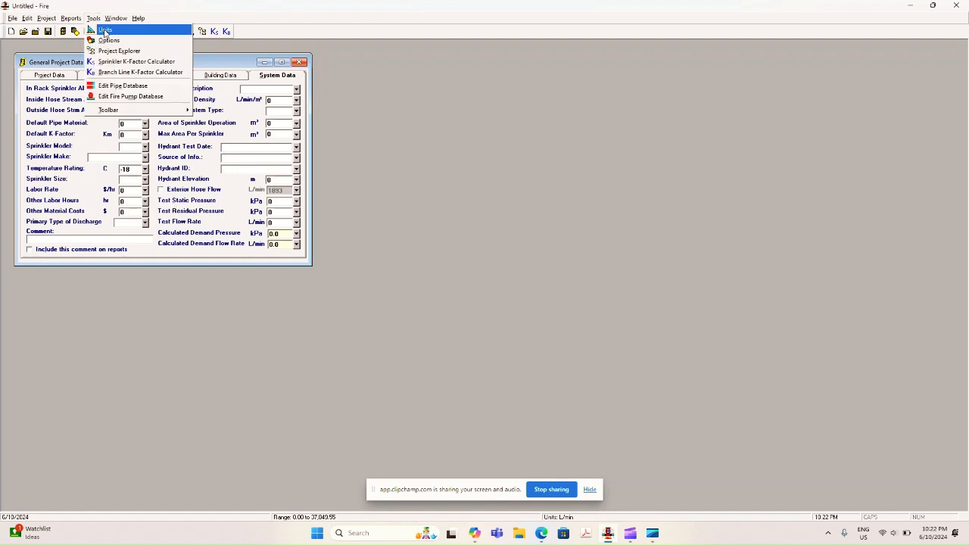
left_click(105, 35)
left_click(449, 258)
left_click(531, 258)
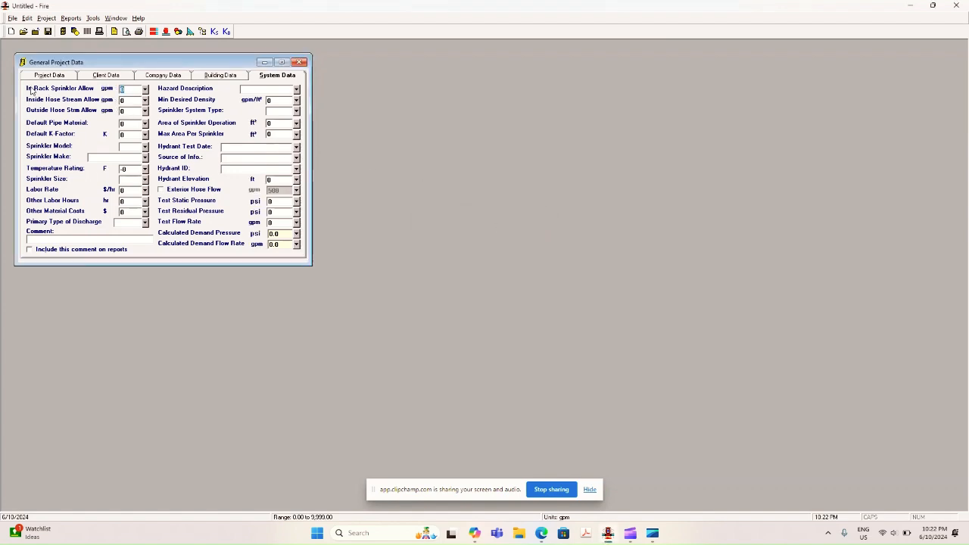
left_click(74, 92)
left_click(126, 91)
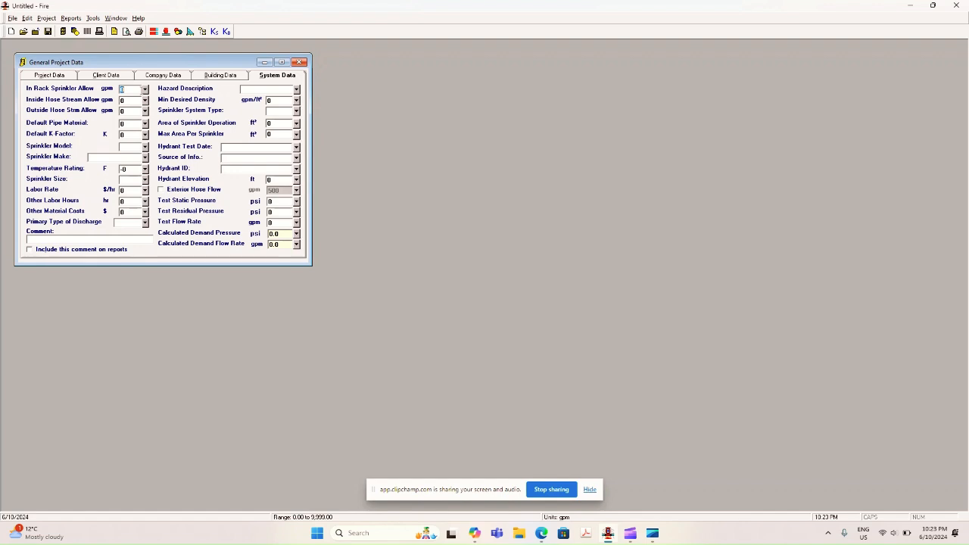
right_click(130, 99)
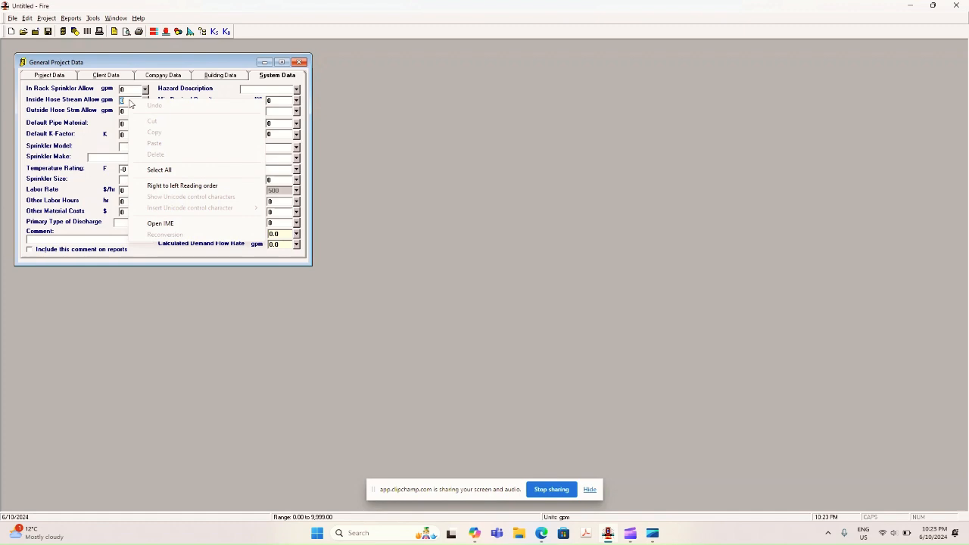
right_click(126, 102)
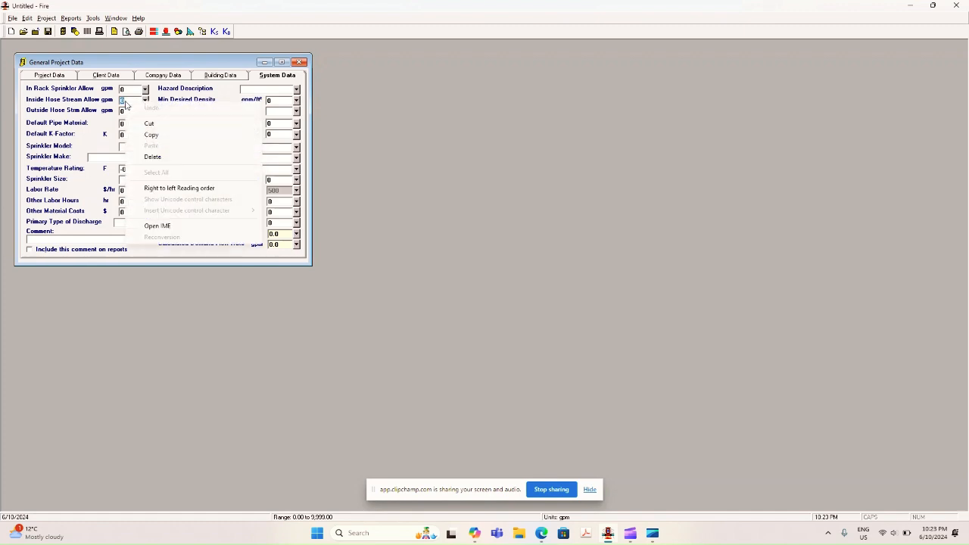
left_click(125, 102)
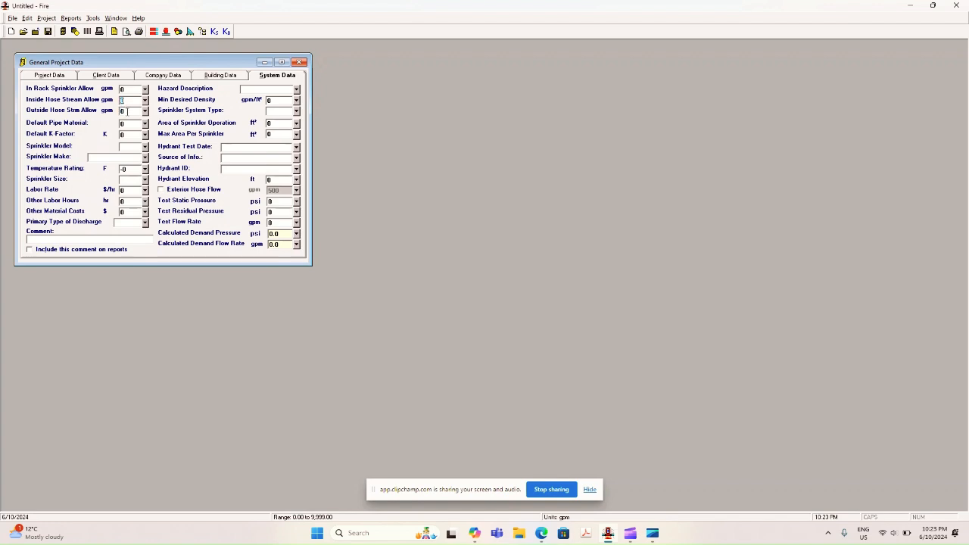
left_click(125, 111)
Set the default pipe material to number 4, SCHED 40 WET STEEL.
left_click(129, 125)
left_click(145, 124)
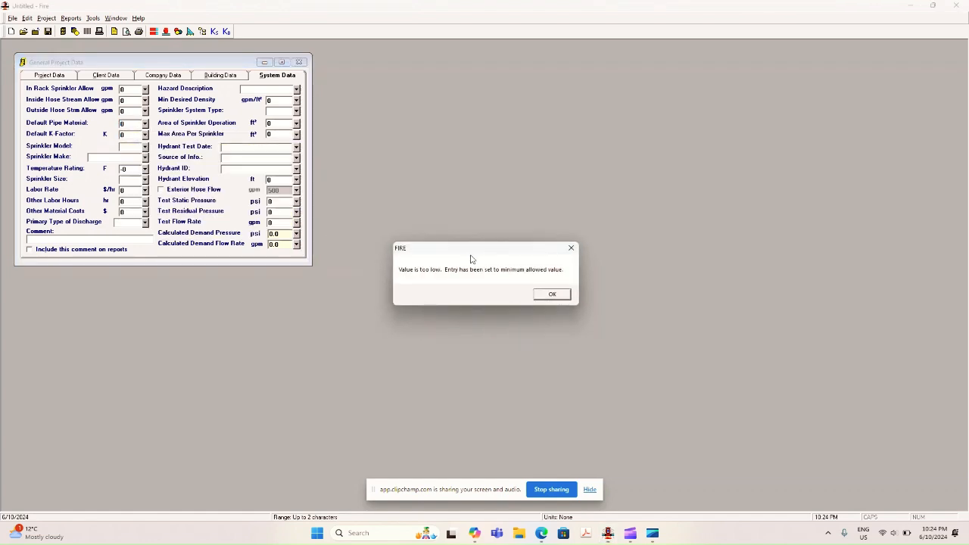
left_click(556, 294)
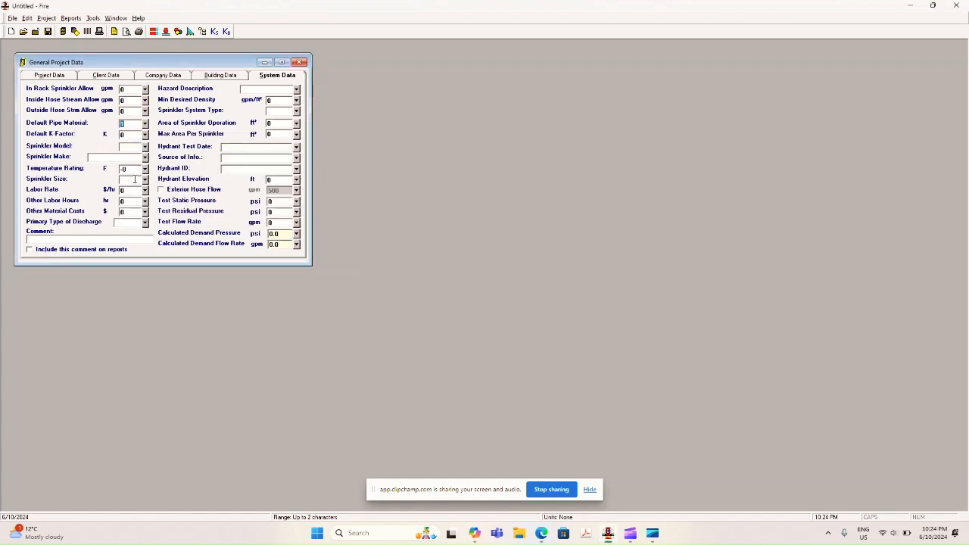
left_click(144, 128)
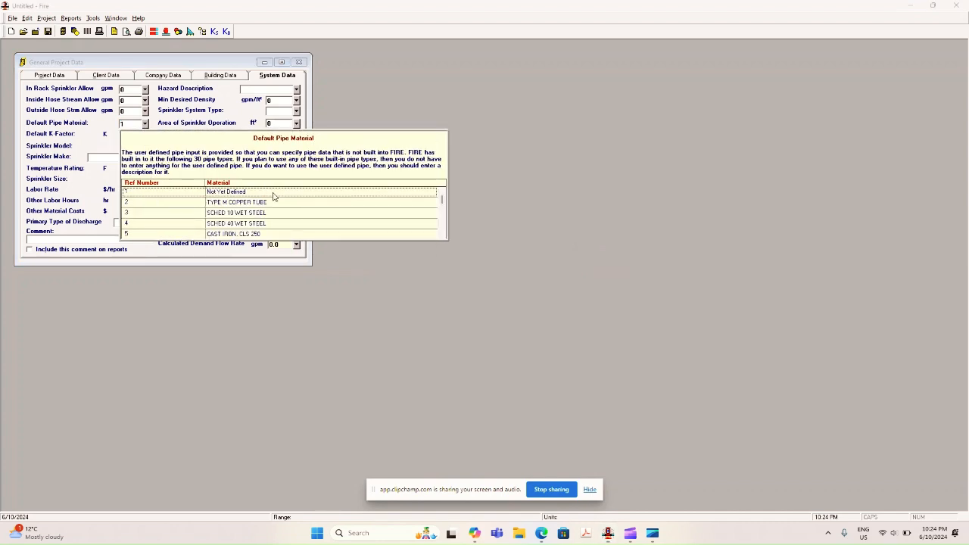
left_click(219, 227)
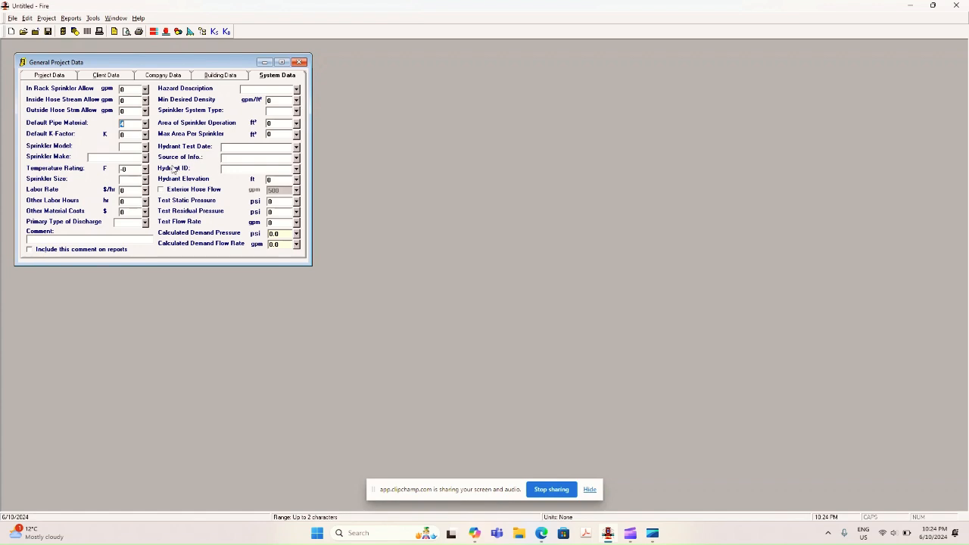
Browse the full list of default pipe materials and choose SCHED 40 WET STEEL again.
left_click(144, 124)
scroll(182, 200, "down", 1)
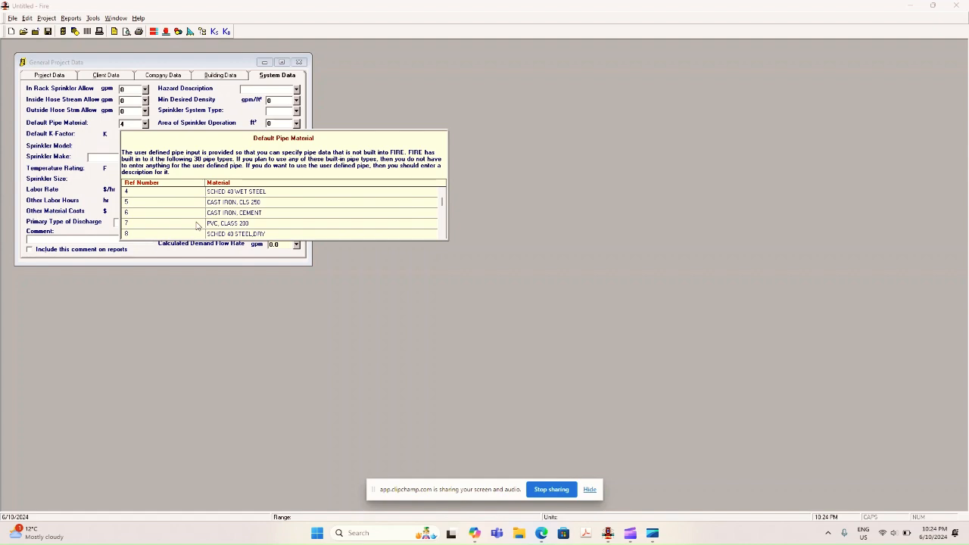
left_click(443, 237)
left_click(442, 237)
left_click(442, 237)
left_click(443, 237)
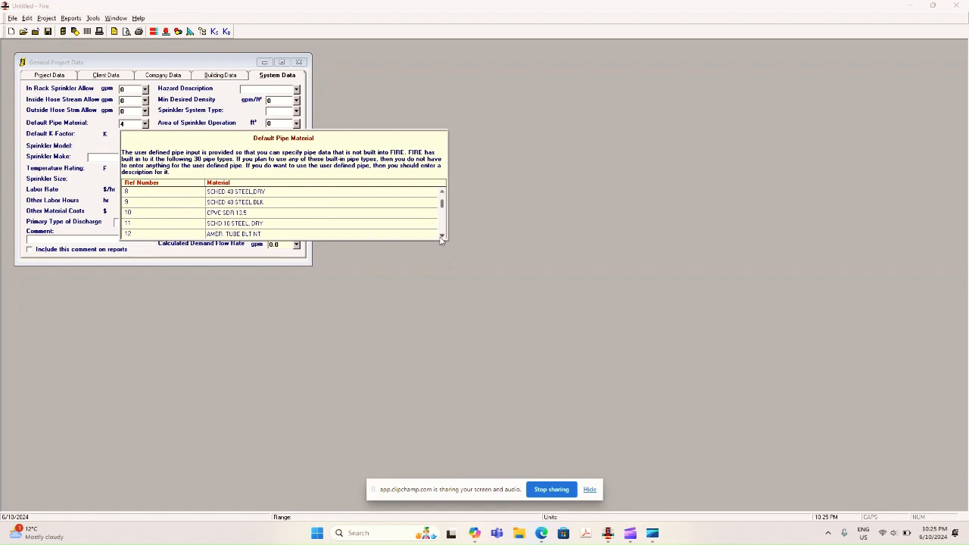
left_click(442, 237)
left_click(442, 237)
left_click(442, 237)
left_click(442, 237)
left_click(442, 237)
left_click(442, 237)
left_click(442, 237)
left_click(442, 237)
left_click(442, 236)
left_click(442, 237)
left_click(442, 237)
left_click(442, 236)
left_click(442, 237)
left_click(442, 237)
left_click(442, 236)
left_click(442, 237)
left_click(442, 237)
left_click(442, 237)
left_click(442, 237)
left_click(442, 237)
left_click(442, 237)
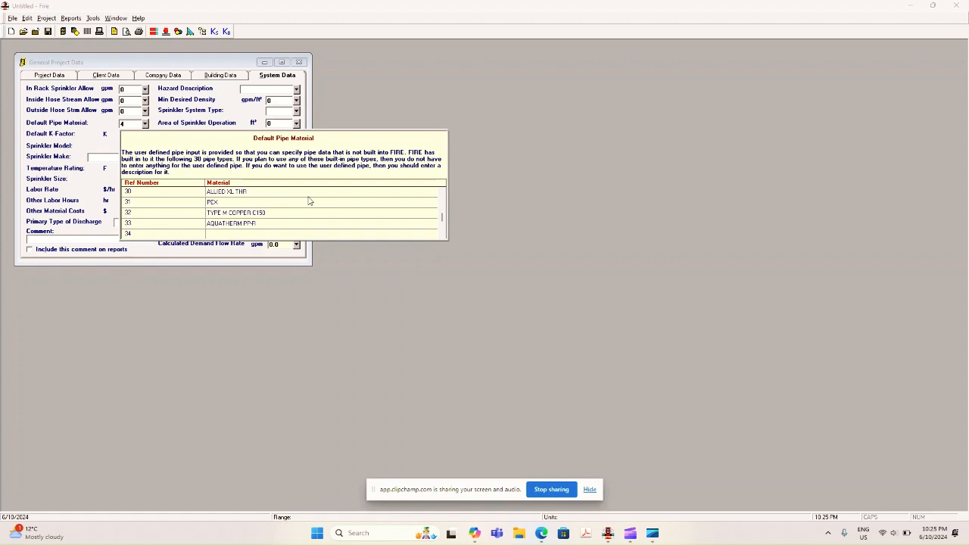
left_click(443, 194)
left_click(443, 194)
left_click_drag(443, 194, 443, 194)
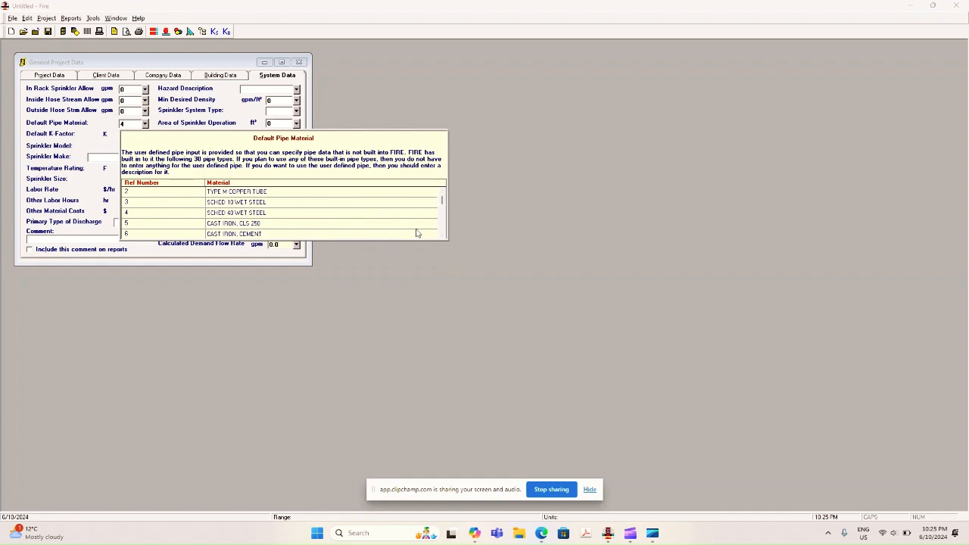
left_click(443, 237)
left_click(442, 237)
left_click(443, 237)
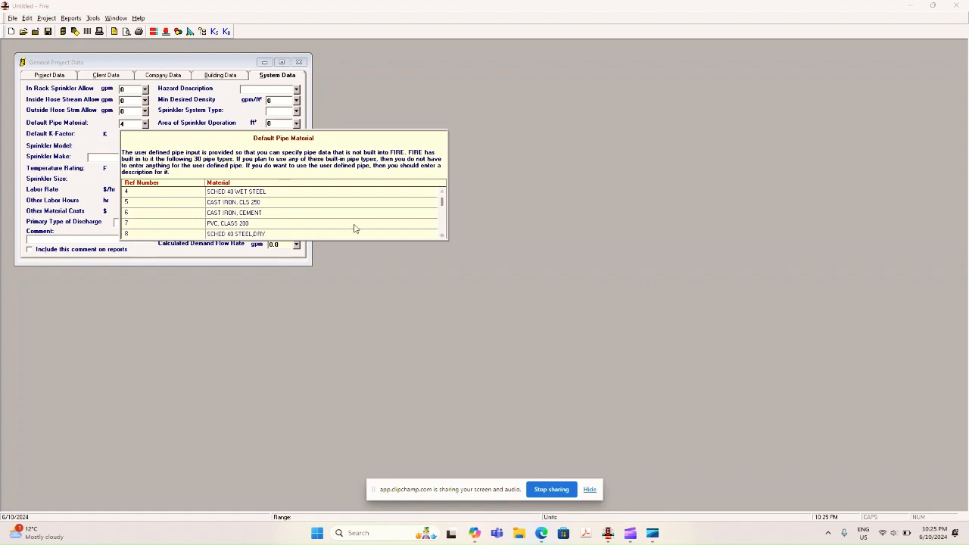
double_click(215, 193)
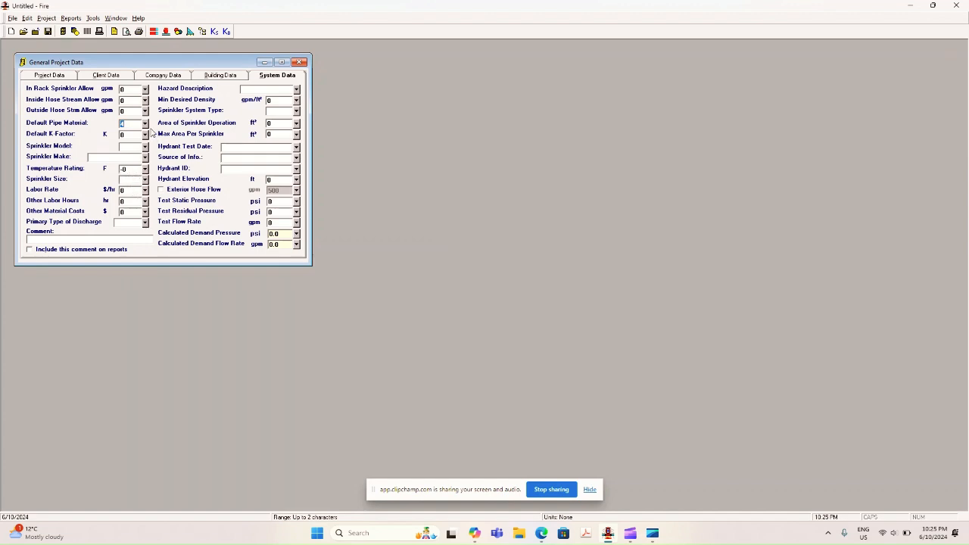
Set the default K-factor to 5.6, assign Dflt as the first pipe's K-factor, and minimize the pipe data window.
left_click(135, 135)
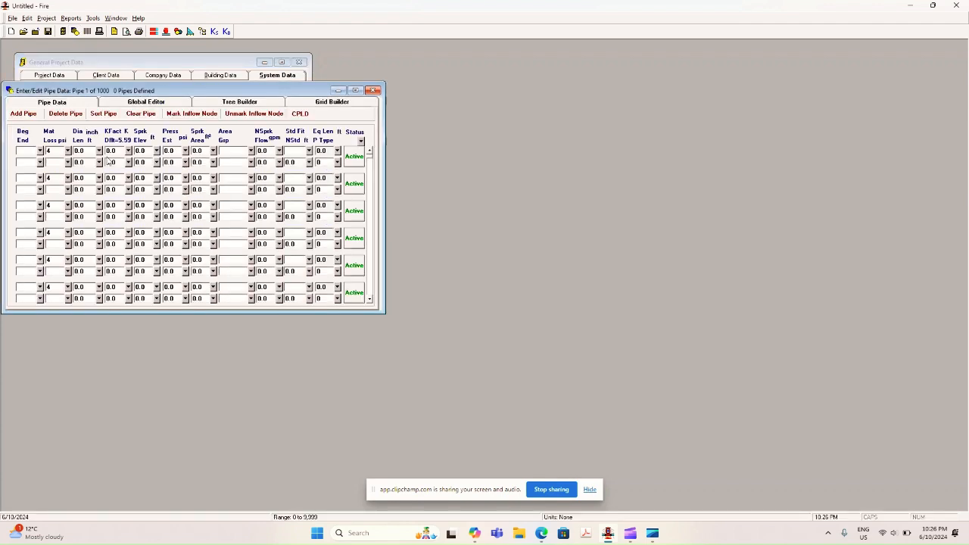
left_click(118, 151)
type("Dflt")
left_click(119, 161)
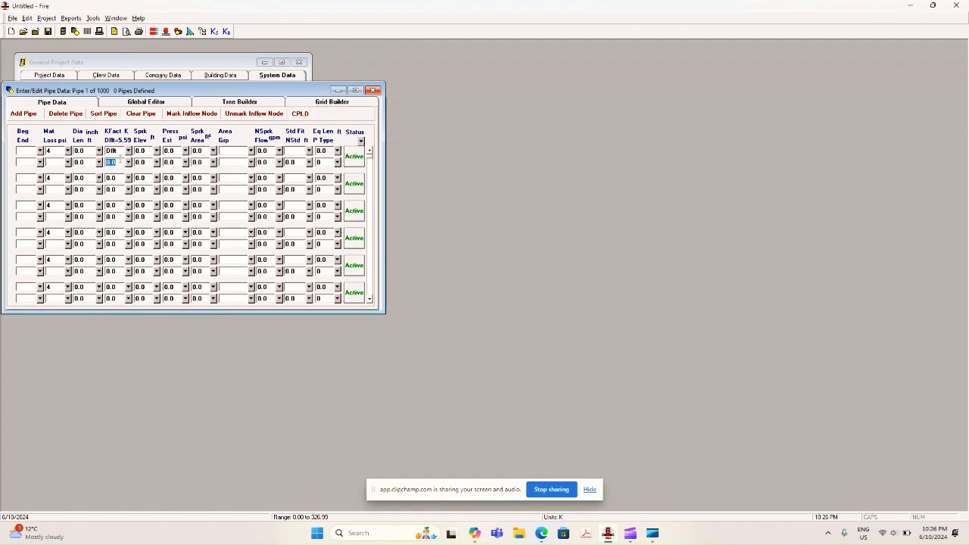
left_click(334, 91)
key("Return")
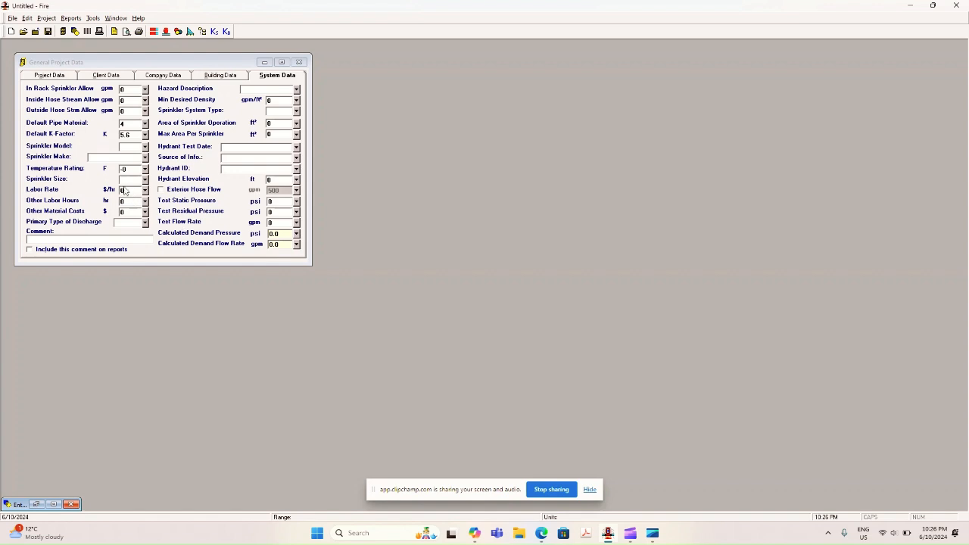
left_click(124, 146)
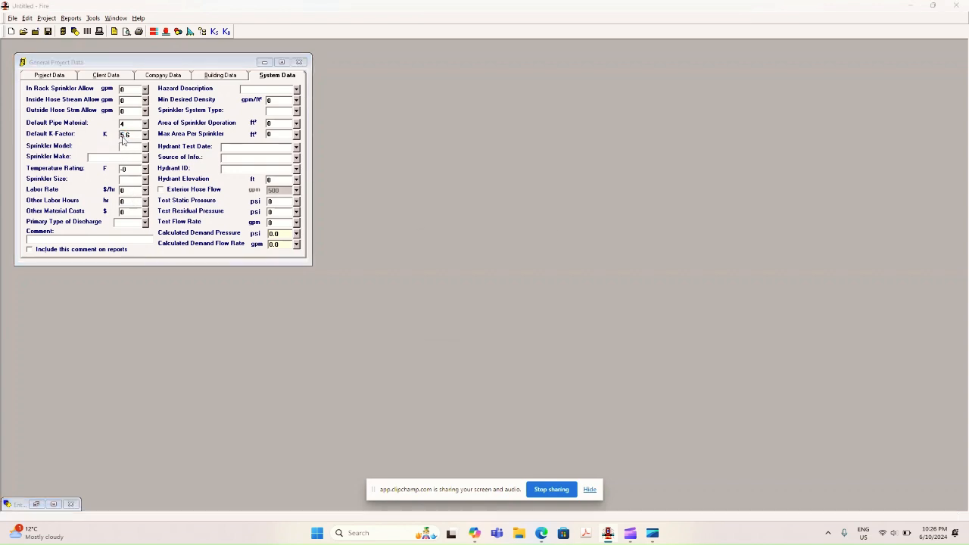
left_click(547, 243)
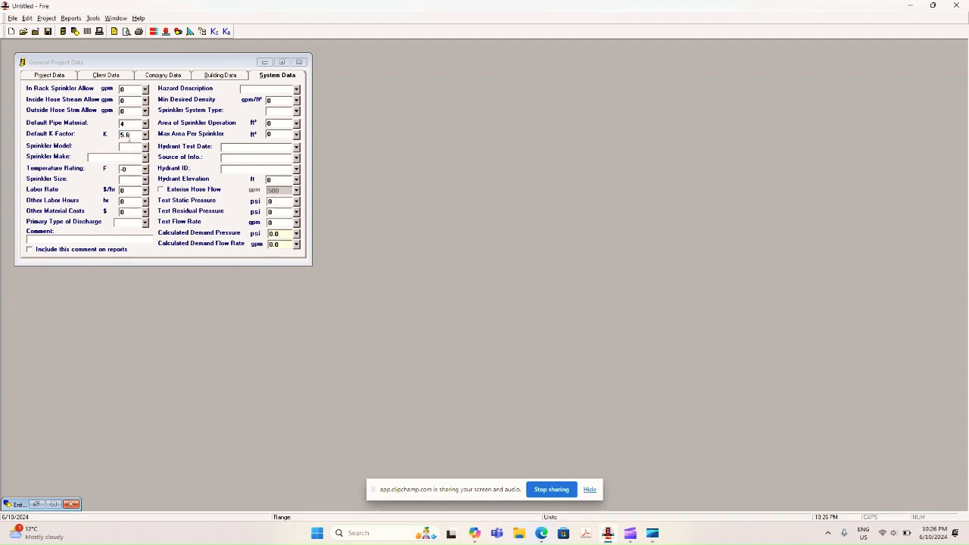
left_click(135, 146)
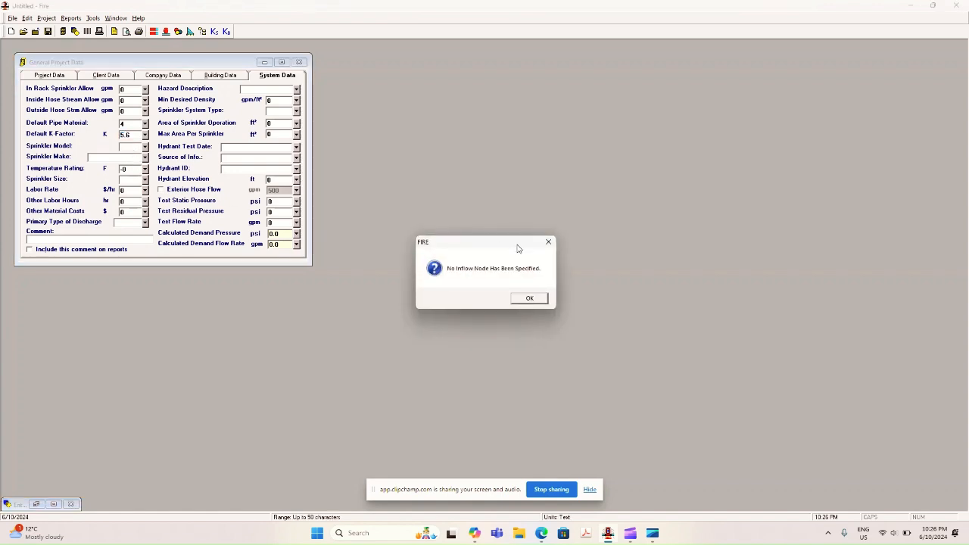
left_click(547, 242)
left_click(115, 155)
left_click(526, 298)
left_click(133, 146)
left_click(528, 299)
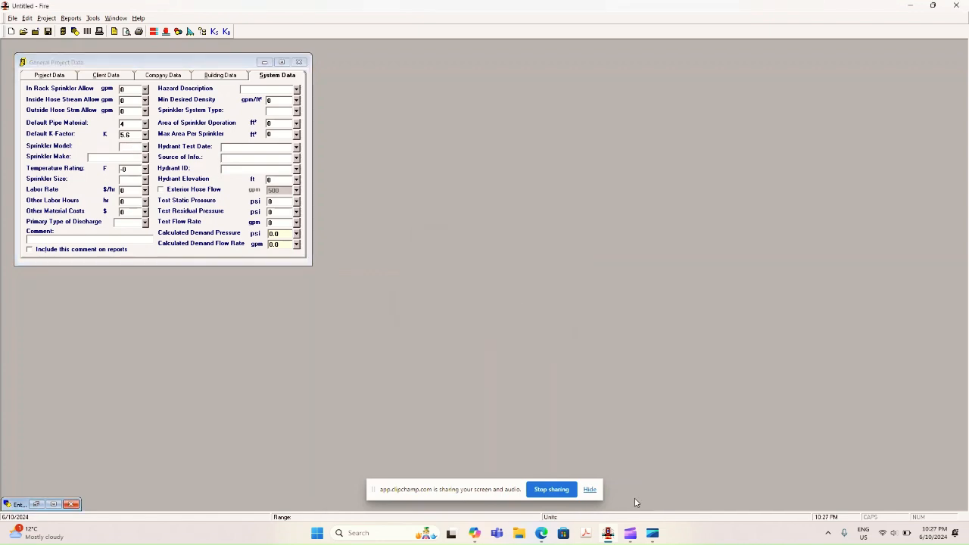
Maximize the minimized pipe data window and close it to return to the general project data.
left_click(613, 538)
left_click(613, 538)
left_click(54, 504)
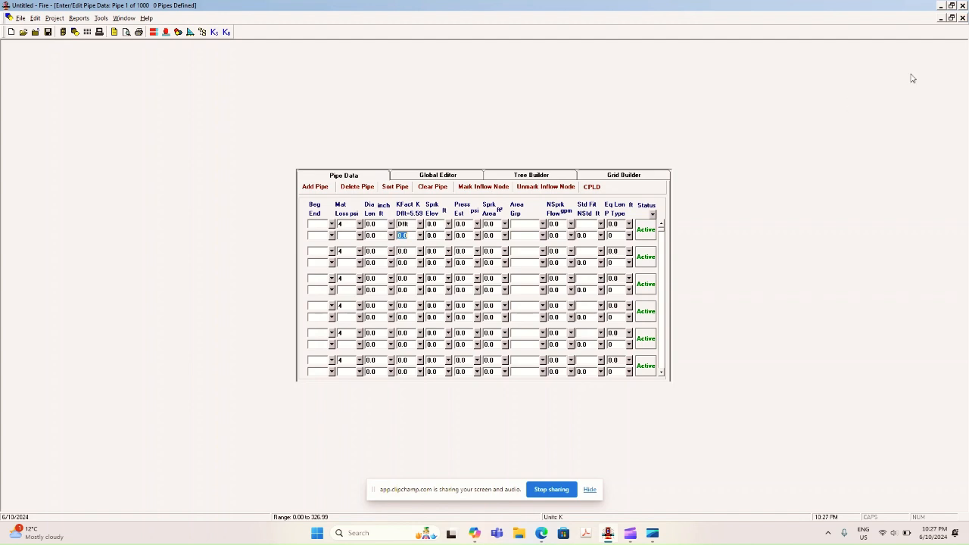
left_click(963, 19)
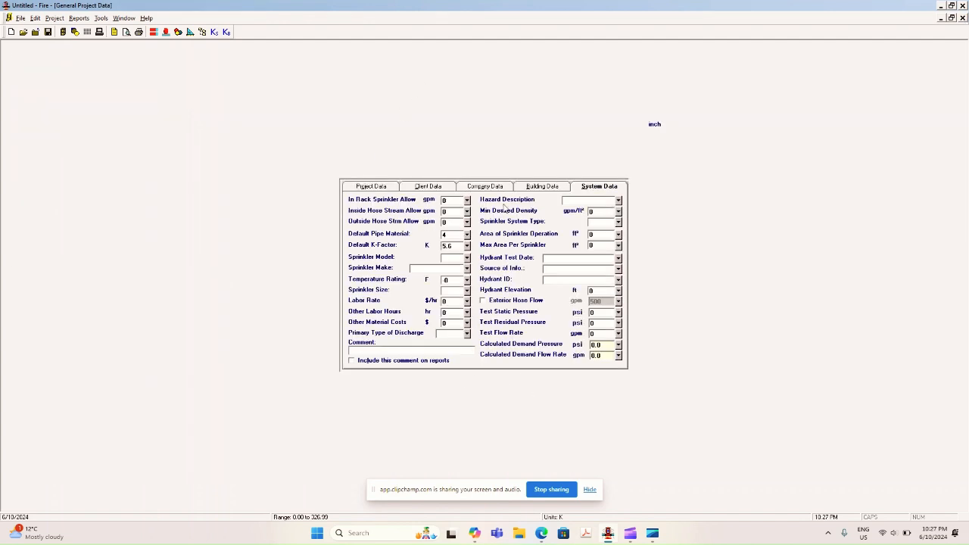
Enter aBc as the sprinkler model and viking as the sprinkler make in the system data.
left_click(451, 259)
type("aBc")
left_click(454, 270)
type("viking")
Set the temperature rating to 160 F and the sprinkler size to 1/2.
key("Tab")
Set the primary type of discharge to Hose in the system data.
key("Tab")
type("1")
key("Tab")
key("Tab")
key("Tab")
key("Tab")
key("Tab")
left_click(467, 333)
left_click(467, 408)
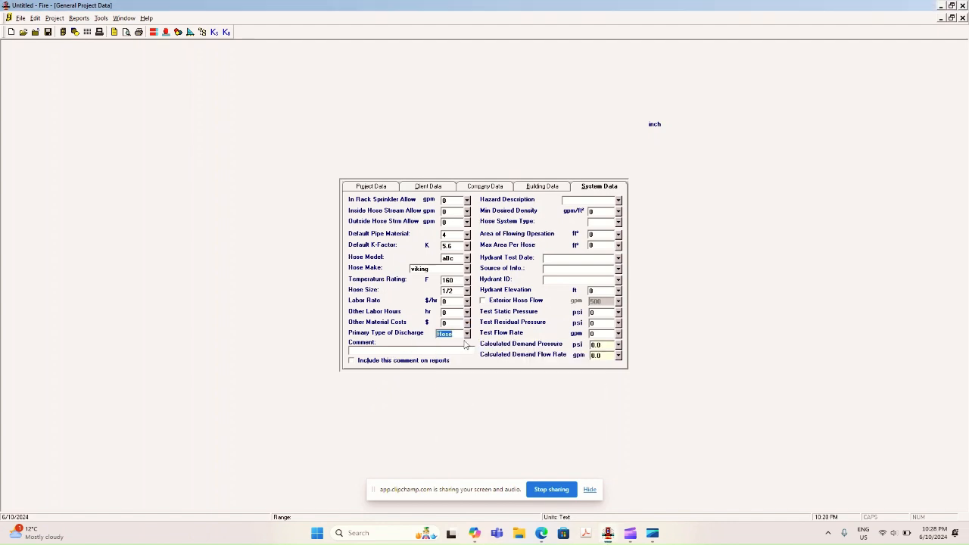
Switch the primary type of discharge between Sprinkler and Hose to compare the related system data fields.
left_click(467, 333)
left_click(467, 394)
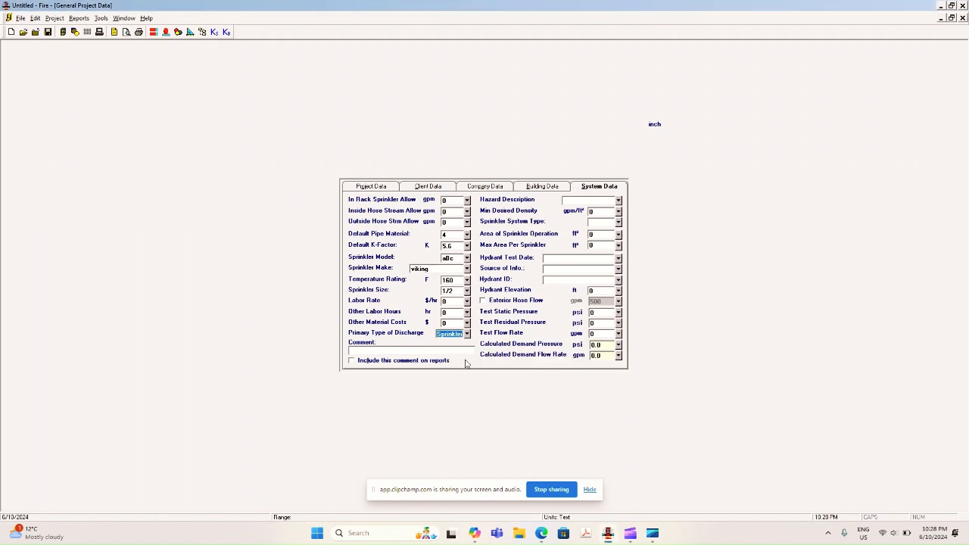
left_click(467, 333)
left_click(467, 406)
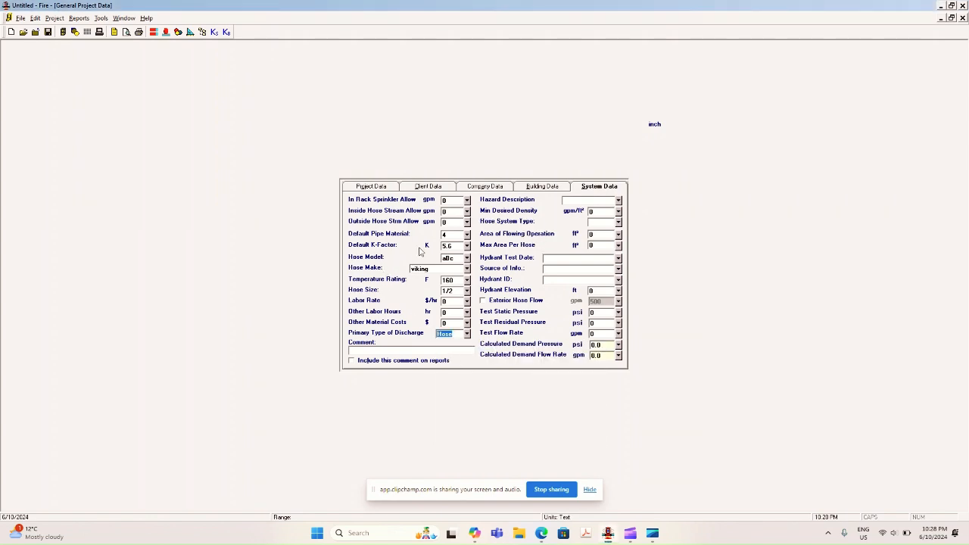
left_click(467, 333)
left_click(452, 394)
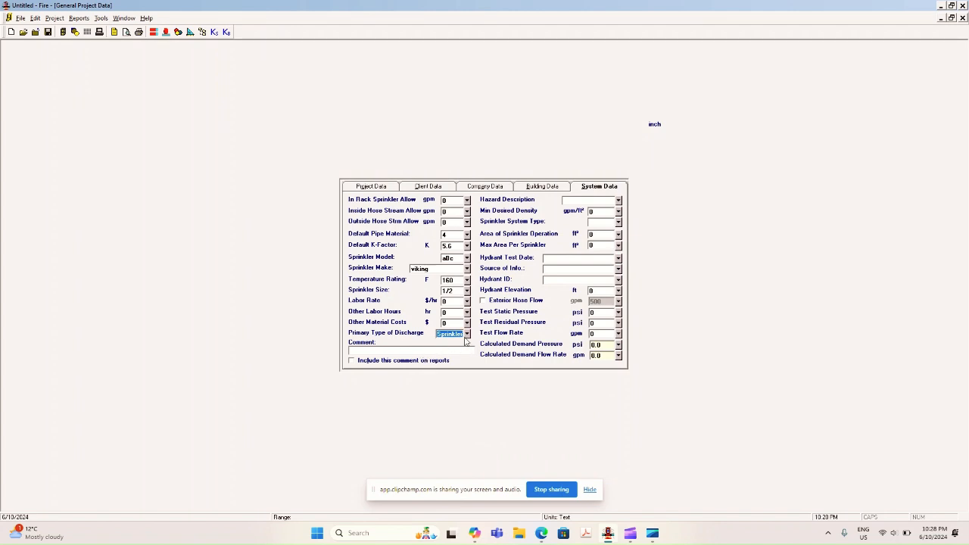
left_click(467, 333)
left_click(467, 405)
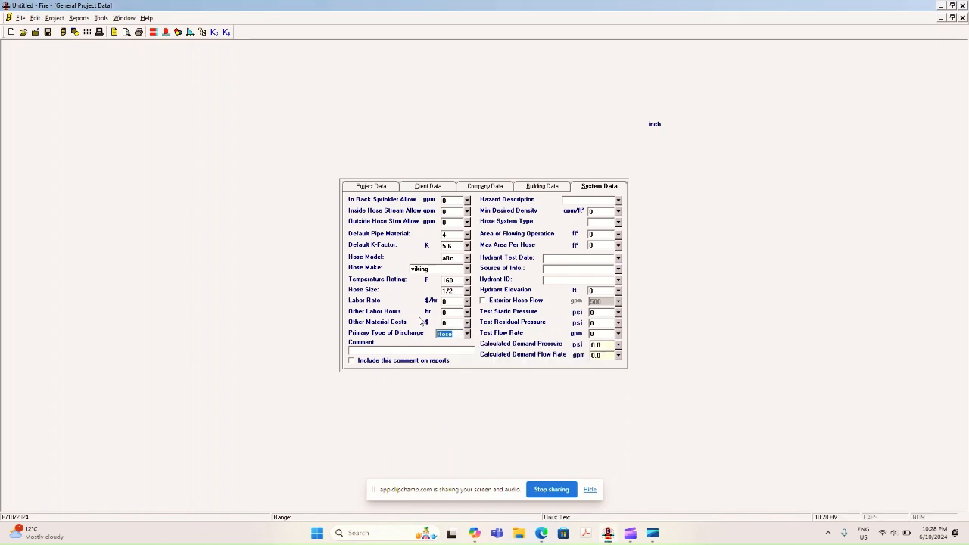
left_click(447, 246)
left_click(467, 334)
left_click(463, 409)
left_click(448, 350)
left_click(351, 361)
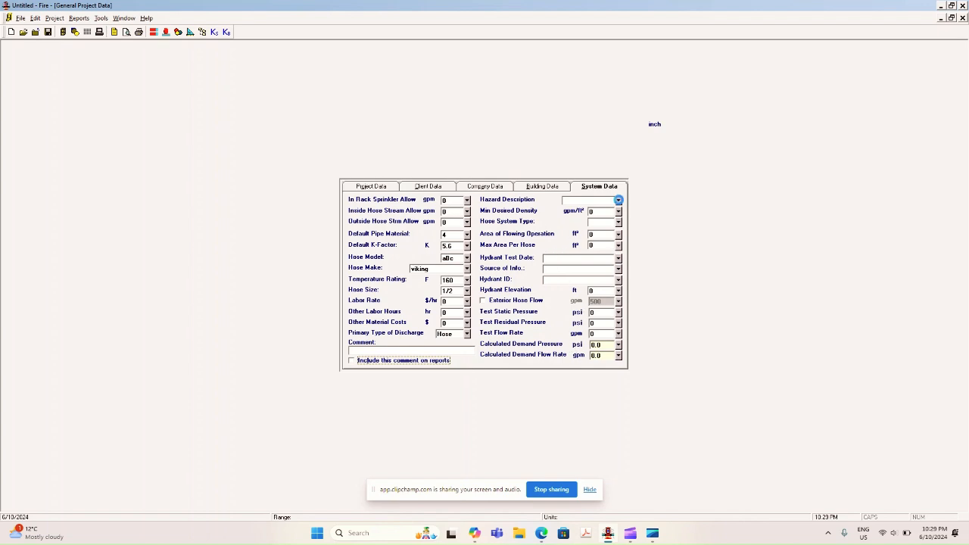
Set the hazard description to Light Hazard and the minimum desired density to 0.1 gpm/ft² using the Light type.
left_click(618, 201)
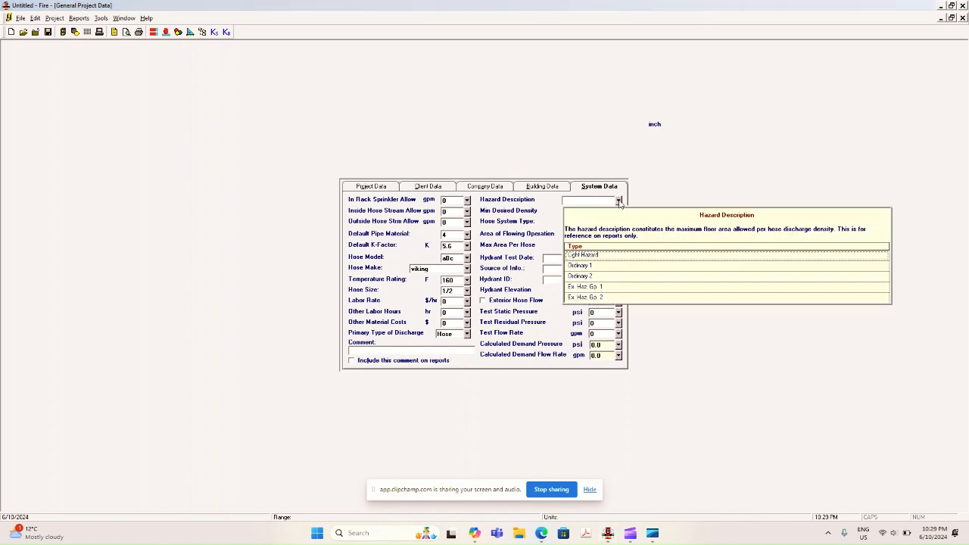
left_click(636, 255)
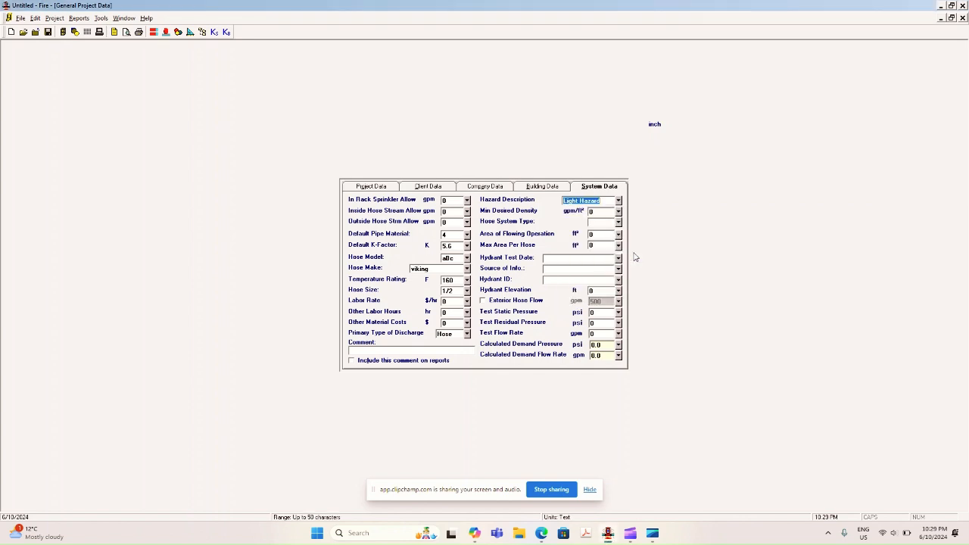
left_click(619, 213)
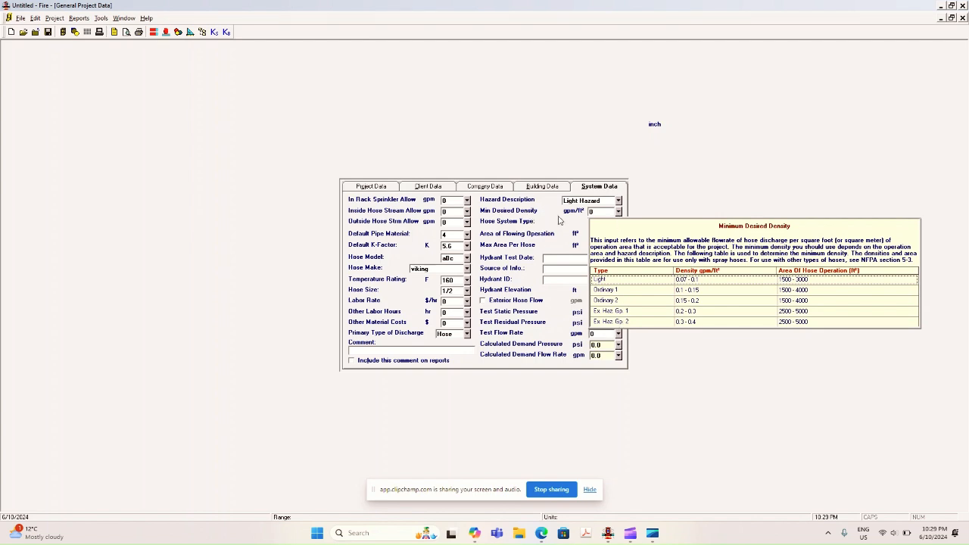
left_click(618, 282)
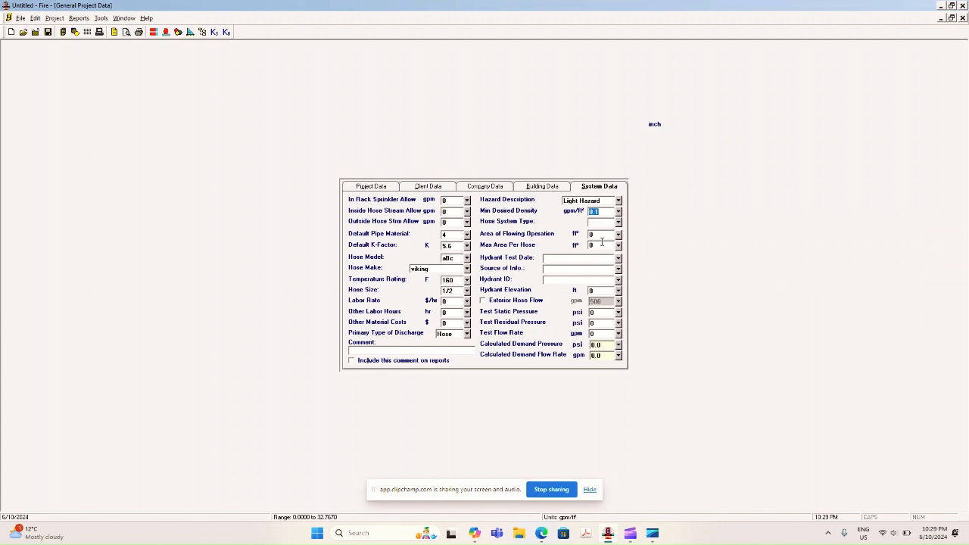
Set the primary type of discharge to Sprinkler and the sprinkler system type to Wet.
left_click(465, 335)
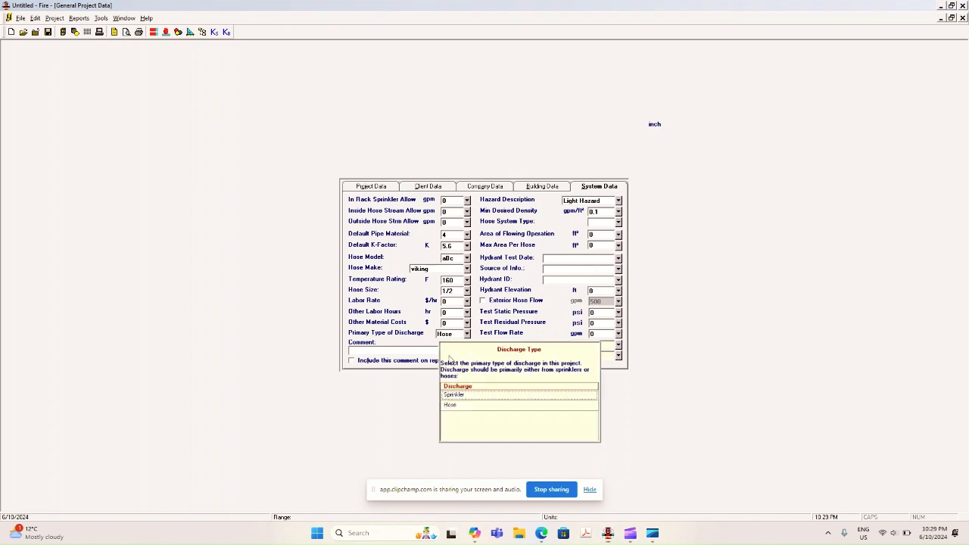
left_click(465, 395)
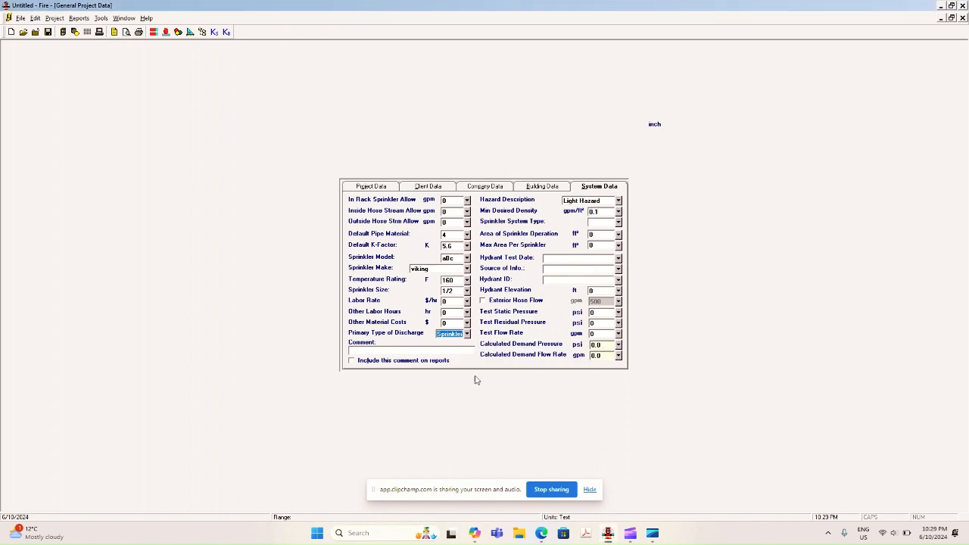
left_click(617, 224)
left_click(615, 295)
Set the area of sprinkler operation to 1500 ft² and the maximum area per sprinkler to 256 ft².
left_click(606, 235)
type("1500")
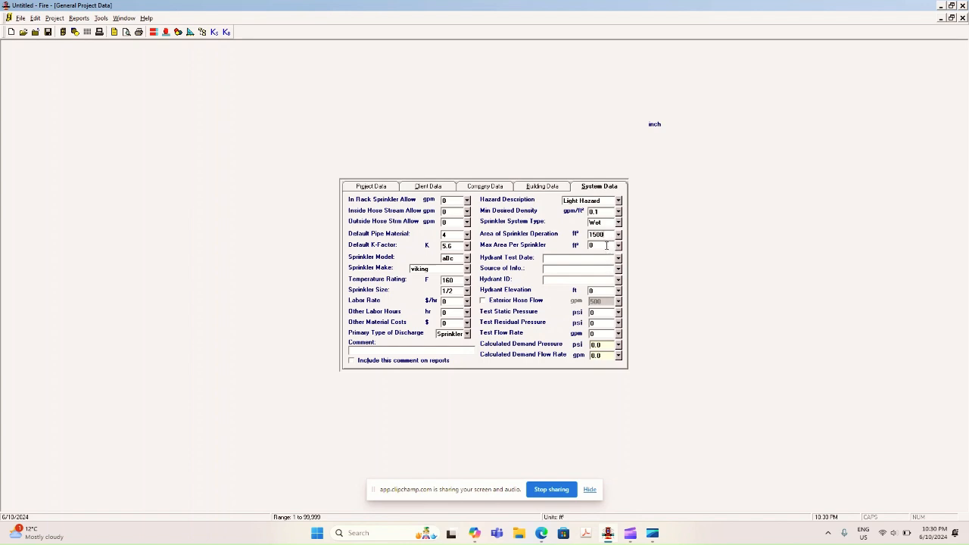
left_click(606, 245)
type("256")
Enter Owner as the source of the hydrant information and A71 as the hydrant ID.
left_click(556, 257)
left_click(550, 268)
type("A")
type("/1")
type("Ow")
type("ner")
type("A71")
Enter 01/10/2024 as the hydrant test date and set the hydrant elevation to 3 ft.
left_click(584, 257)
type("01/10/202")
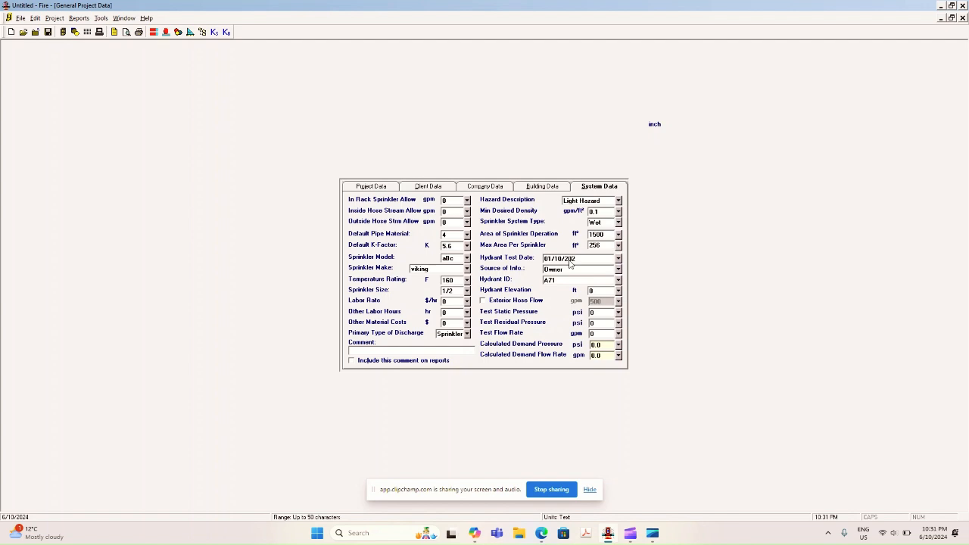
left_click(601, 291)
type("3")
key("Tab")
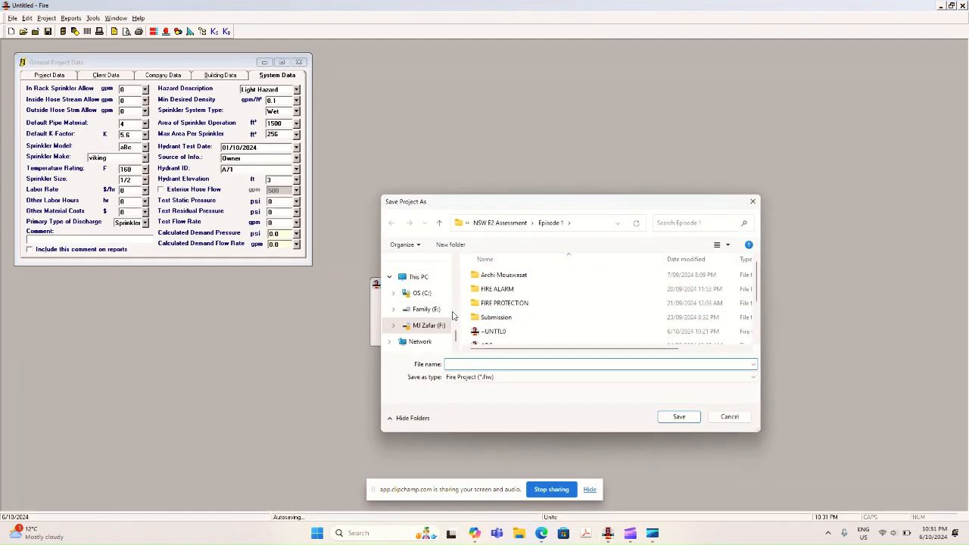
Save the project on the Desktop under the name Example.
scroll(420, 288, "up", 3)
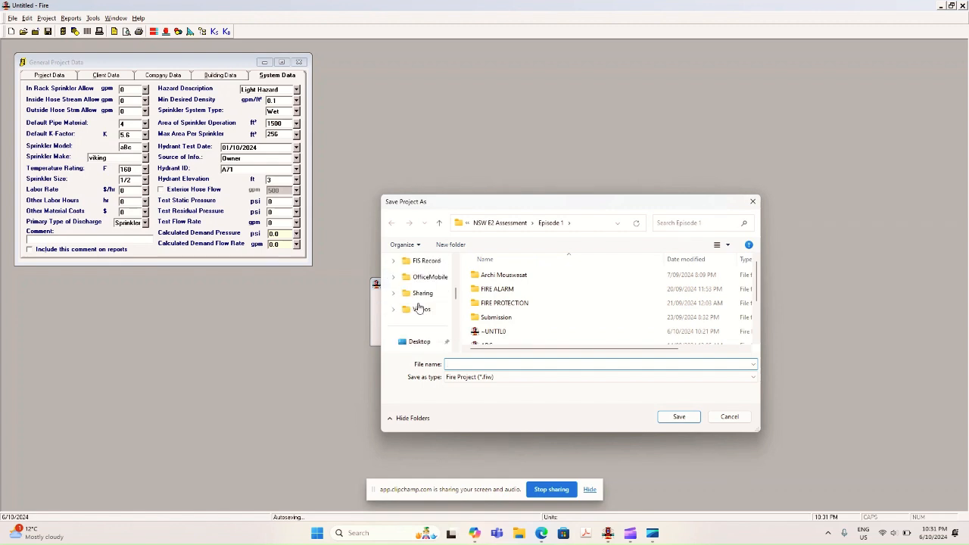
left_click(458, 363)
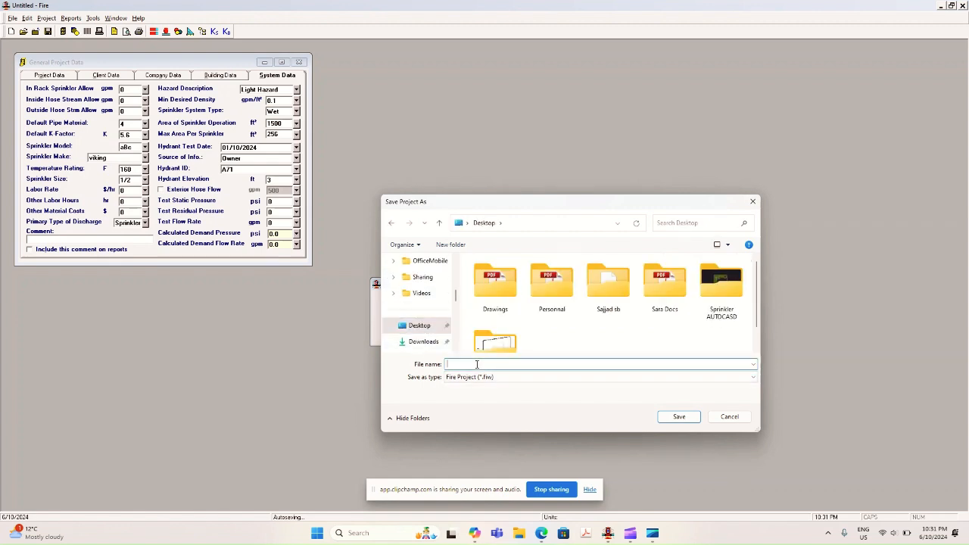
type("Example")
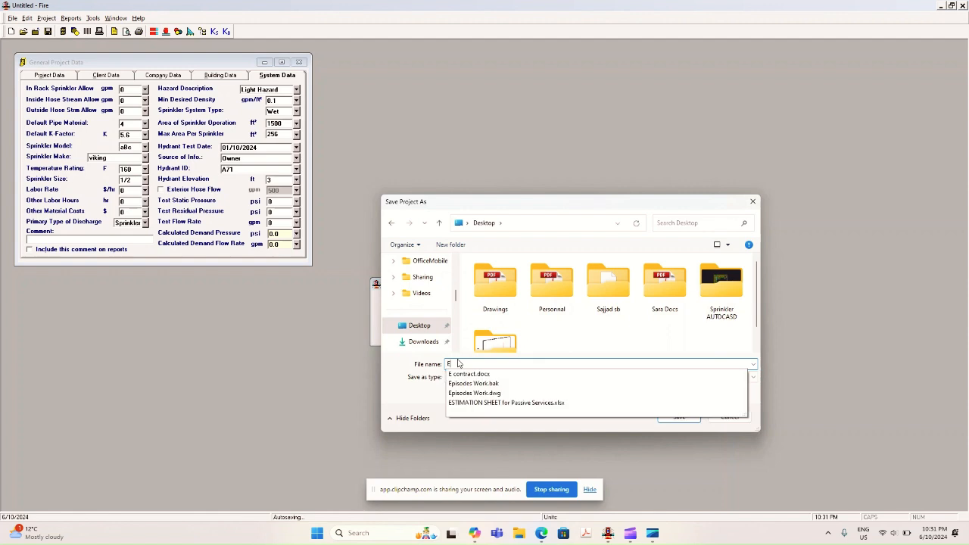
key("Return")
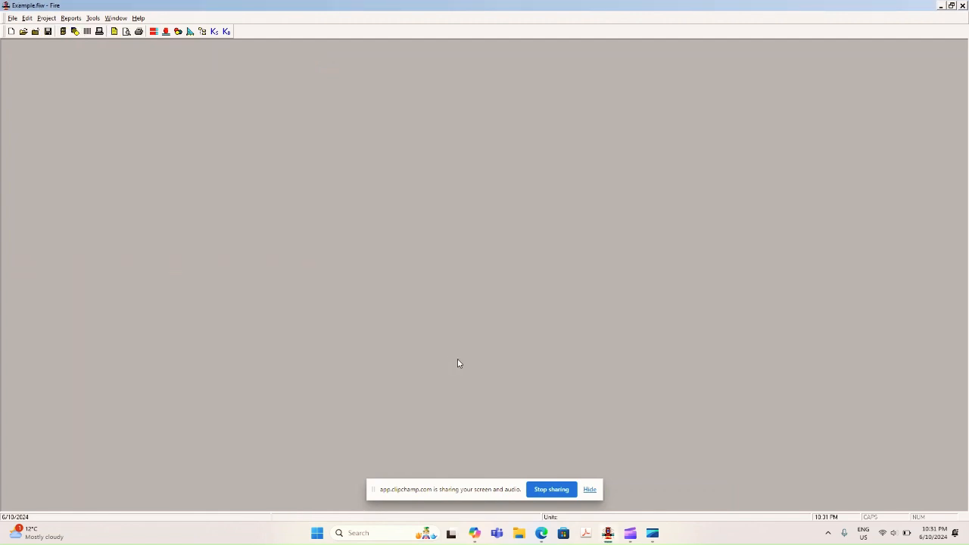
Reopen the general project data on its system data and move the window toward the middle of the workspace.
left_click(62, 31)
left_click(269, 78)
left_click_drag(231, 66, 464, 106)
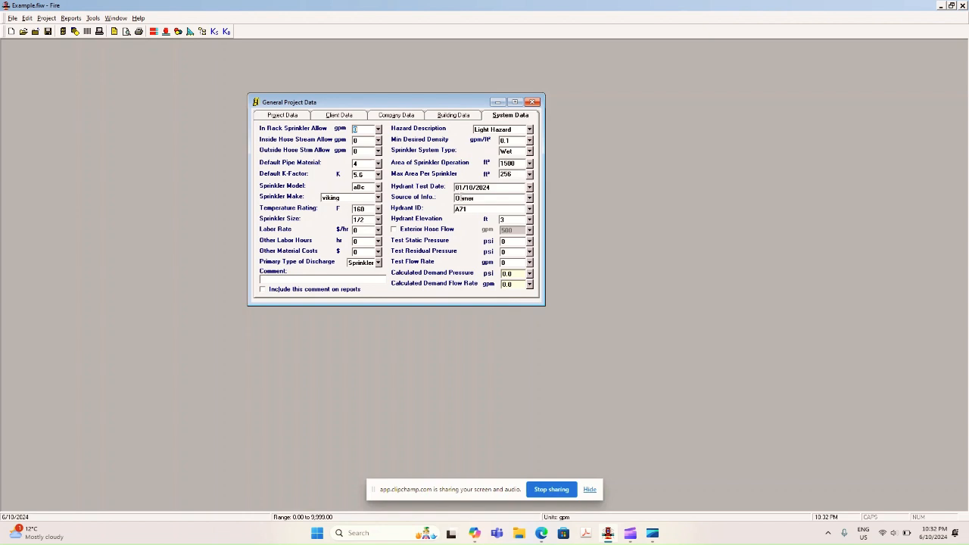
Set the inside and outside hose stream allowances to 100 gpm each, leaving exterior hose flow disabled.
left_click(395, 230)
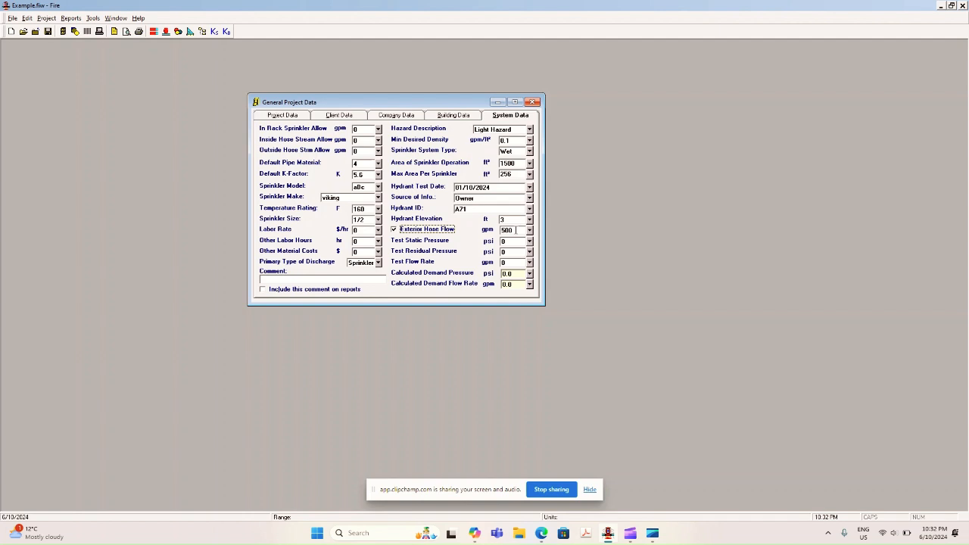
left_click(394, 230)
left_click(363, 140)
type("100")
key("Tab")
type("100")
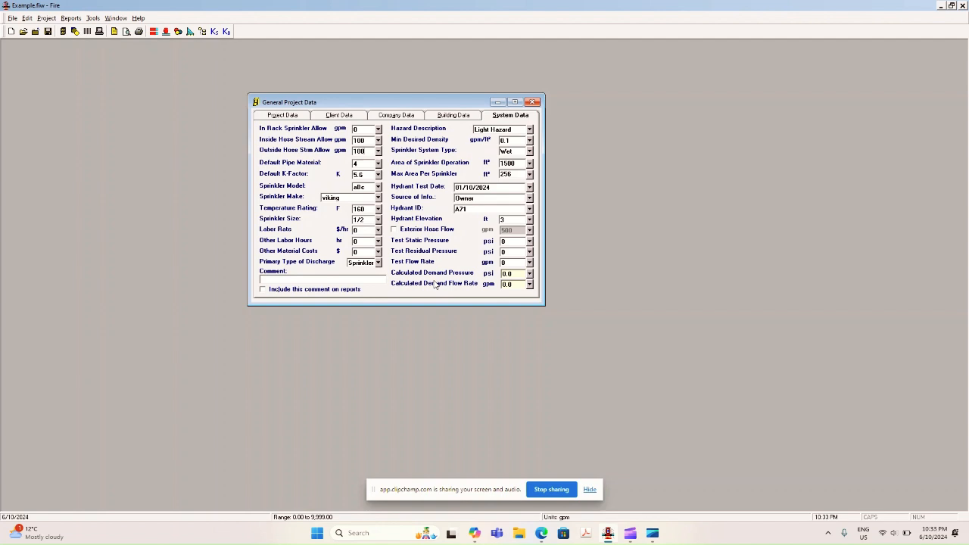
Enable the exterior hose flow and set it to 100 gpm.
left_click(394, 229)
left_click(517, 229)
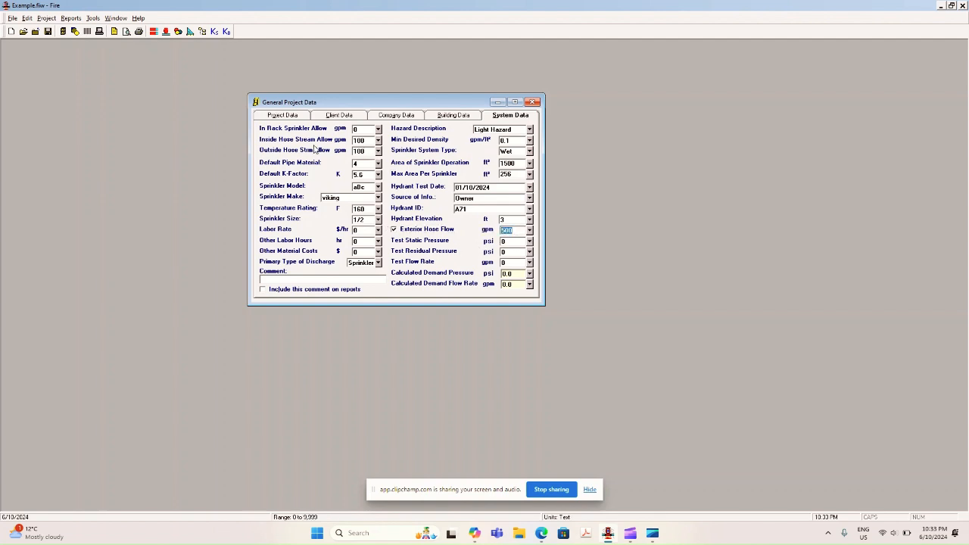
type("100")
Set the test static pressure to 100 psi, the test residual pressure to 70 psi and the test flow rate to 1000 gpm.
left_click(516, 241)
left_click_drag(455, 187, 477, 208)
left_click(515, 243)
type("100")
key("Tab")
left_click(515, 253)
type("70")
left_click(512, 262)
type("100")
left_click(467, 265)
Open the pipe data and define the first pipe from node 1 to node 2.
left_click(73, 31)
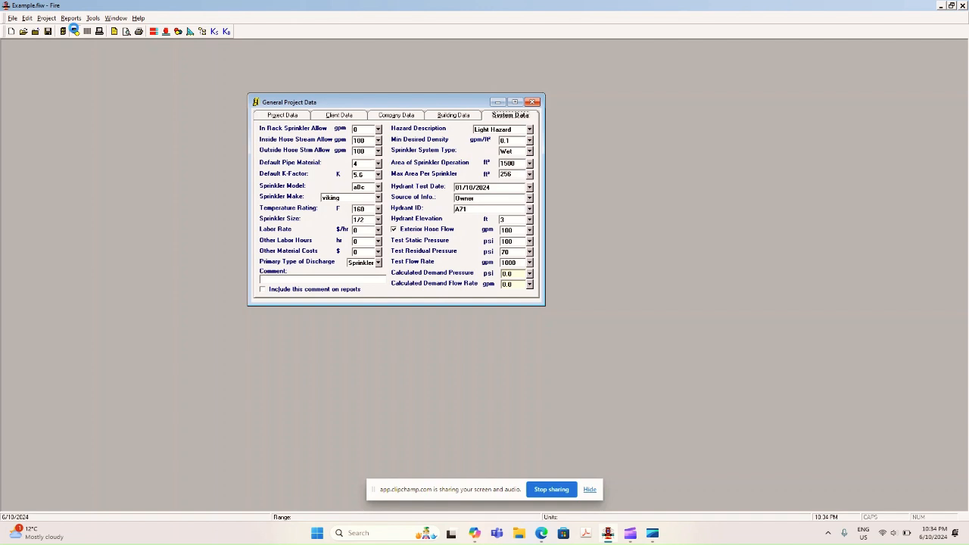
left_click_drag(149, 90, 438, 133)
left_click(315, 191)
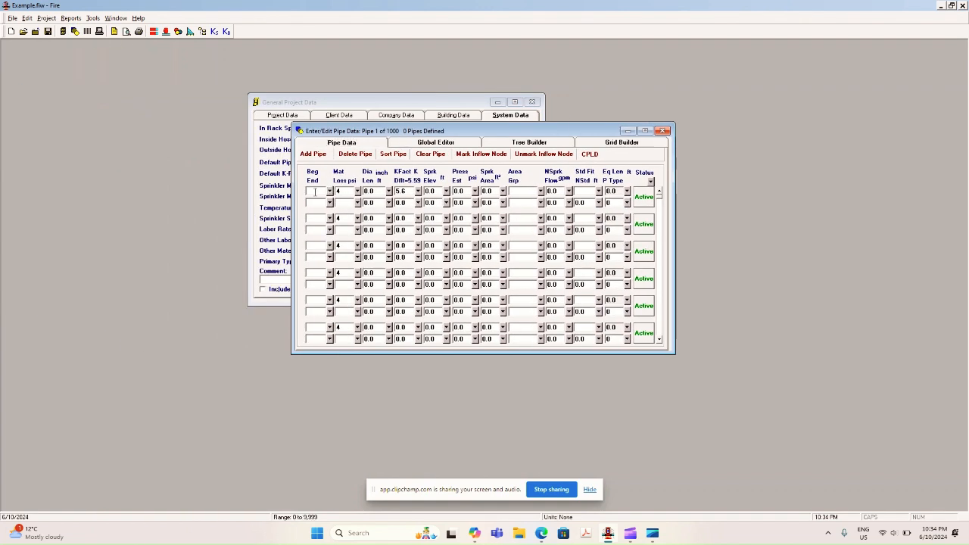
type("1")
key("Tab")
type("2")
Define the second pipe from node 3 to 4 and the third from node 4 to 5, and reposition the pipe data window.
left_click(320, 218)
type("3")
type("4")
left_click(319, 245)
type("4")
left_click(319, 258)
type("5")
left_click_drag(368, 133, 557, 145)
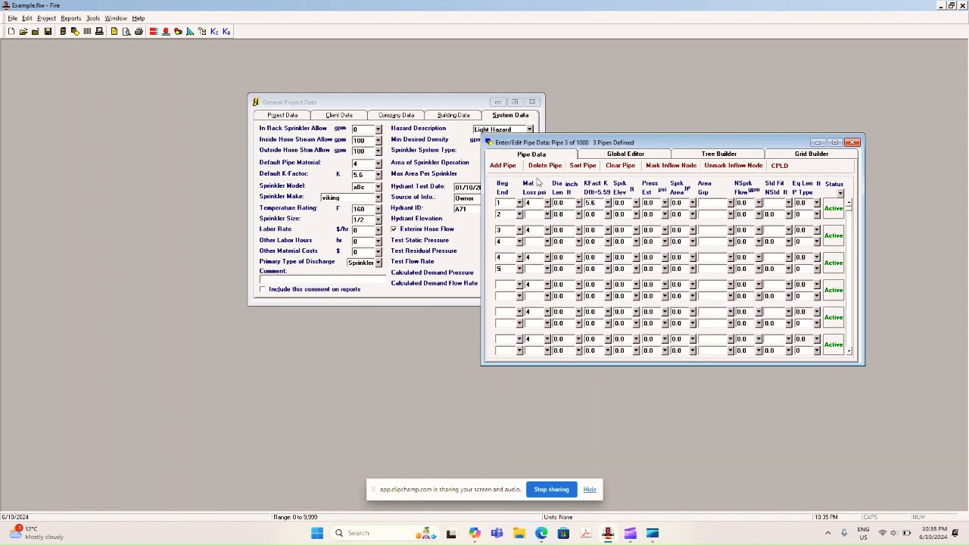
left_click_drag(553, 144, 537, 133)
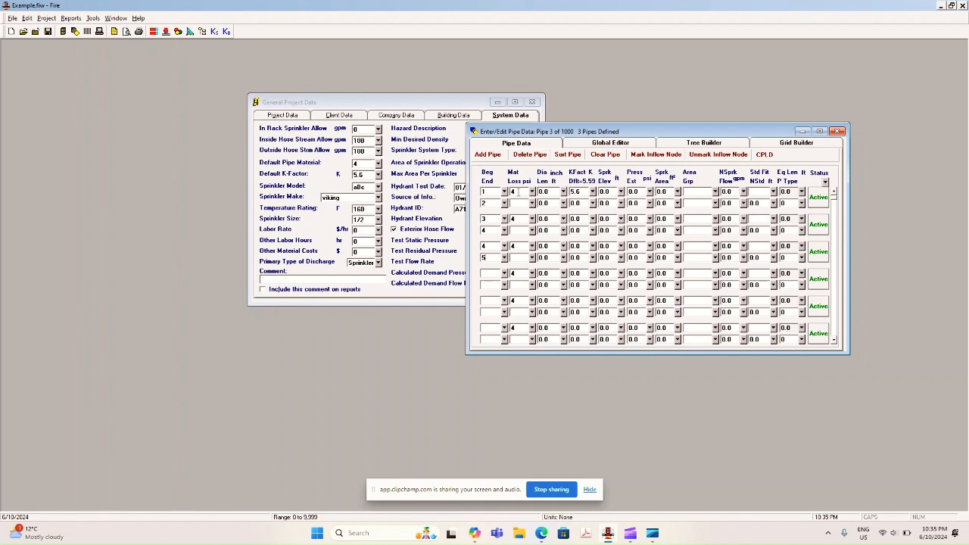
Set the first pipe's diameter to 4 inches and its length to 10 ft.
left_click(542, 192)
type("4")
left_click(544, 203)
type("10")
Set the K-factor to 0 and the sprinkler elevation to 3 ft at the first pipe's beginning node.
left_click(492, 203)
left_click(575, 192)
type("0")
left_click(580, 203)
left_click(577, 194)
left_click(605, 191)
type("3")
key("Return")
Review the first pipe's pressure estimate, sprinkler area, area group and non-sprinkler flow fields.
left_click(634, 192)
left_click(661, 192)
left_click(663, 203)
left_click(687, 202)
left_click(727, 203)
key("Up")
left_click(745, 193)
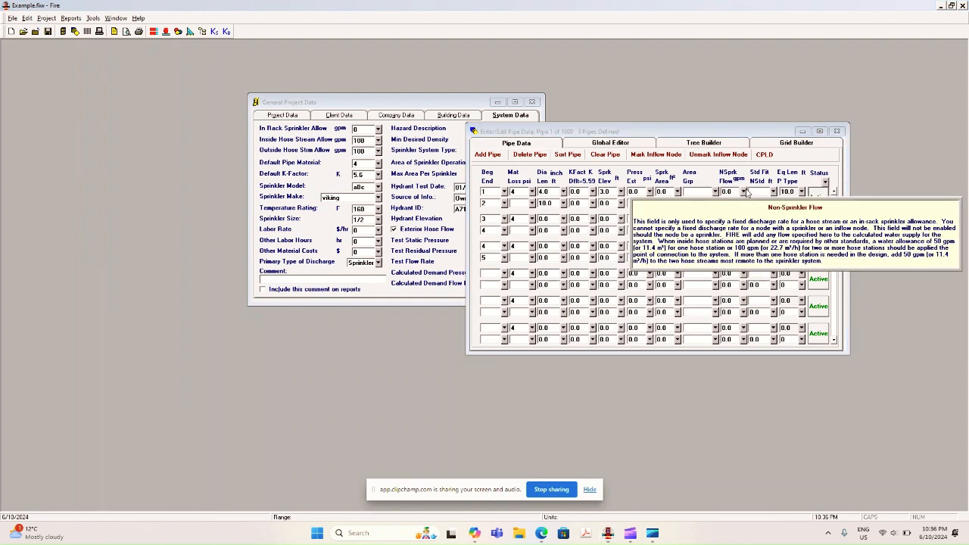
left_click(734, 192)
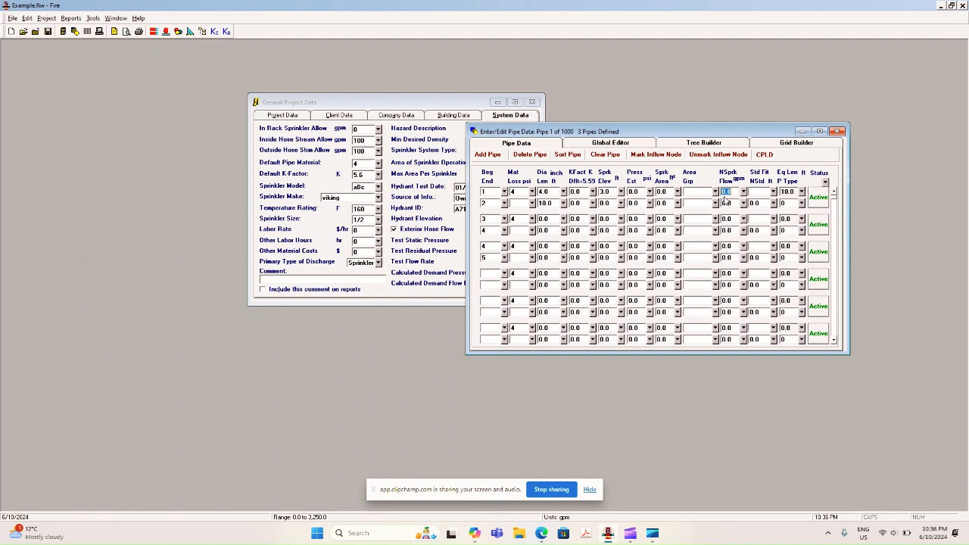
Enter 2E2G as the standard fittings of the first pipe.
left_click(752, 195)
type("2E2G")
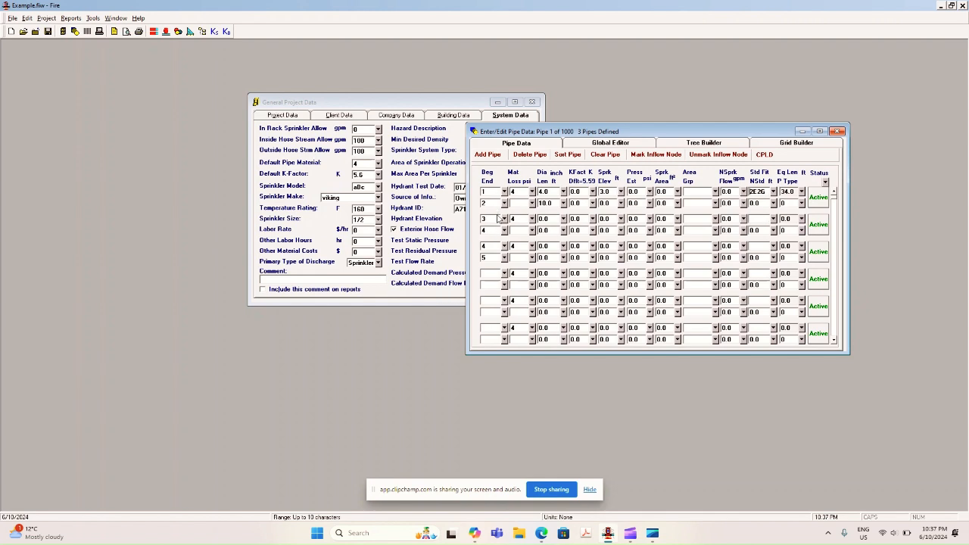
Open the calculation settings and mark node 1 of the first pipe as the inflow node.
left_click(99, 33)
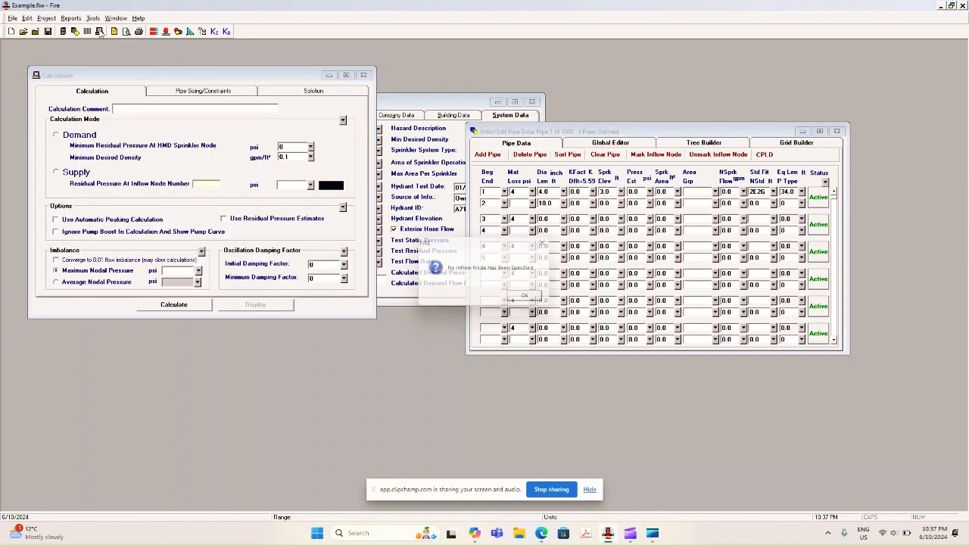
left_click(536, 301)
left_click(489, 192)
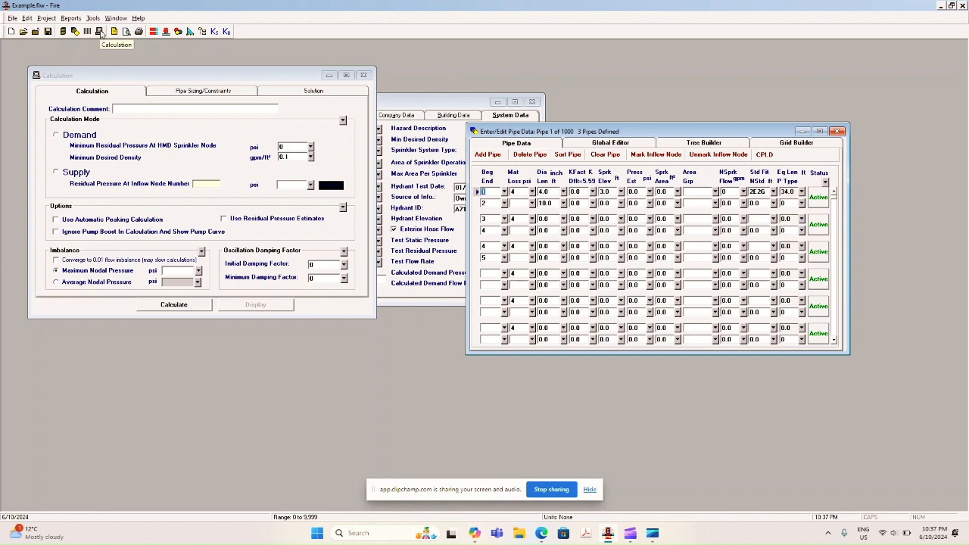
Choose the Demand calculation mode and set the minimum residual pressure at the HMD sprinkler node to 7 psi.
left_click(59, 135)
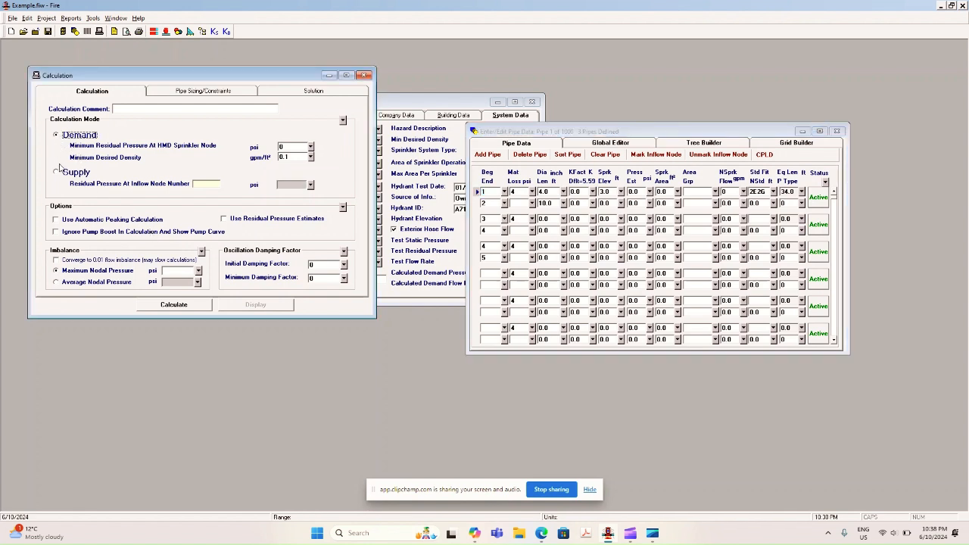
left_click(57, 173)
left_click(57, 135)
left_click(280, 147)
type("7")
Enable convergence to 0.01 flow imbalance and set both the initial and minimum damping factors to 2.
left_click_drag(562, 132, 604, 215)
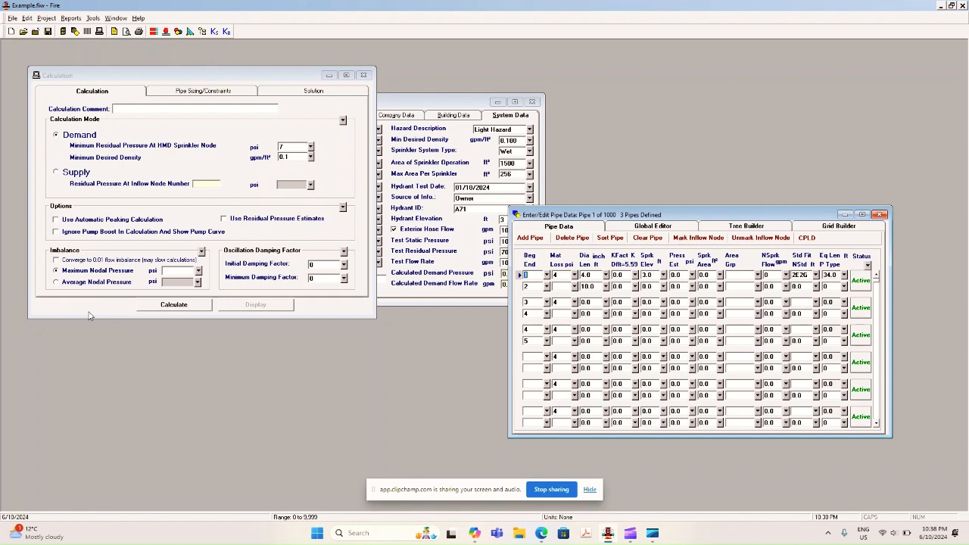
left_click(197, 273)
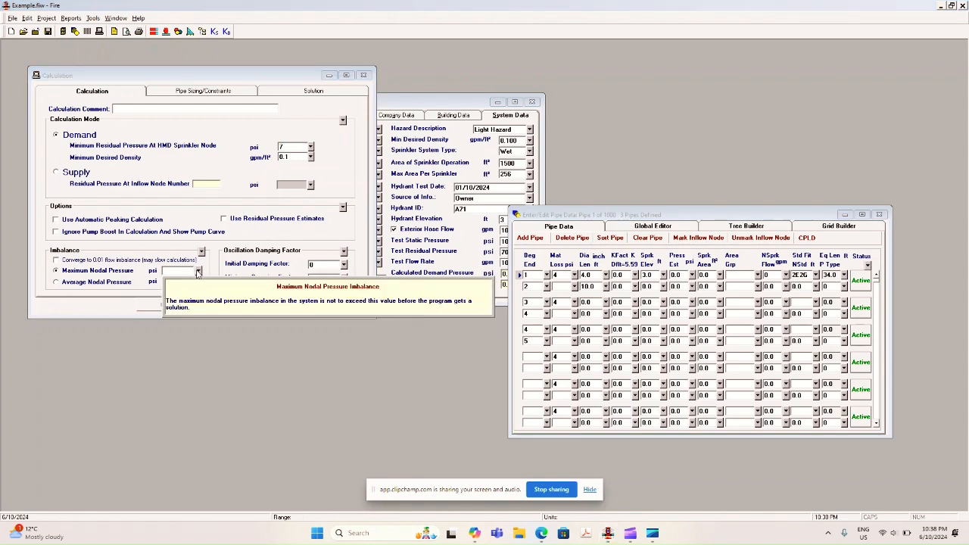
left_click(79, 262)
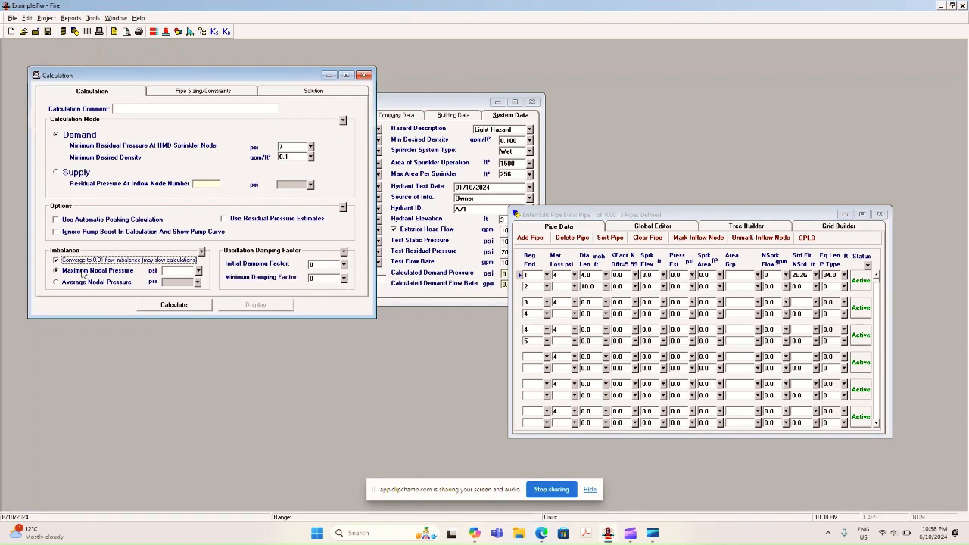
left_click(330, 263)
type("2")
left_click(329, 277)
type("2")
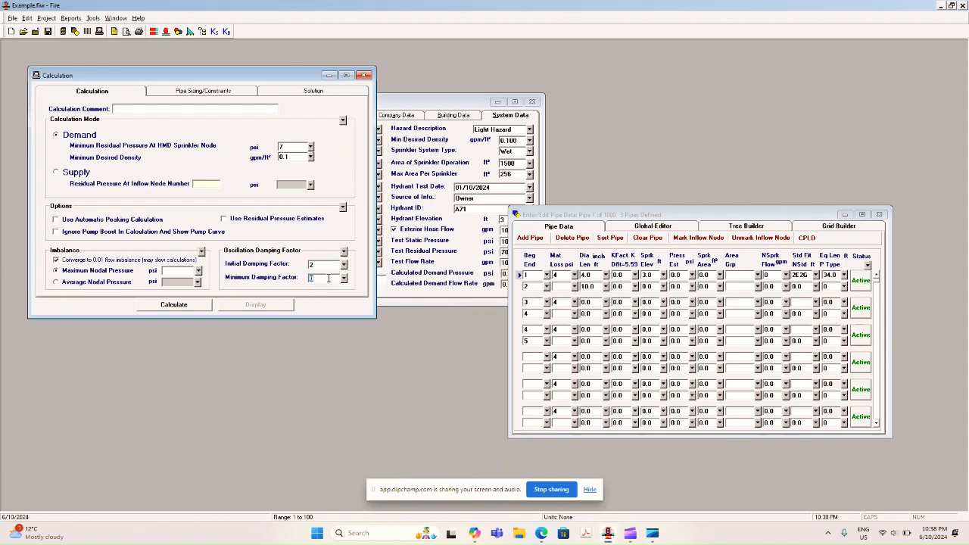
Run the calculation with a maximum nodal pressure imbalance of 0.05 psi, declining automatic sizing of pipe sections without diameters.
left_click(183, 303)
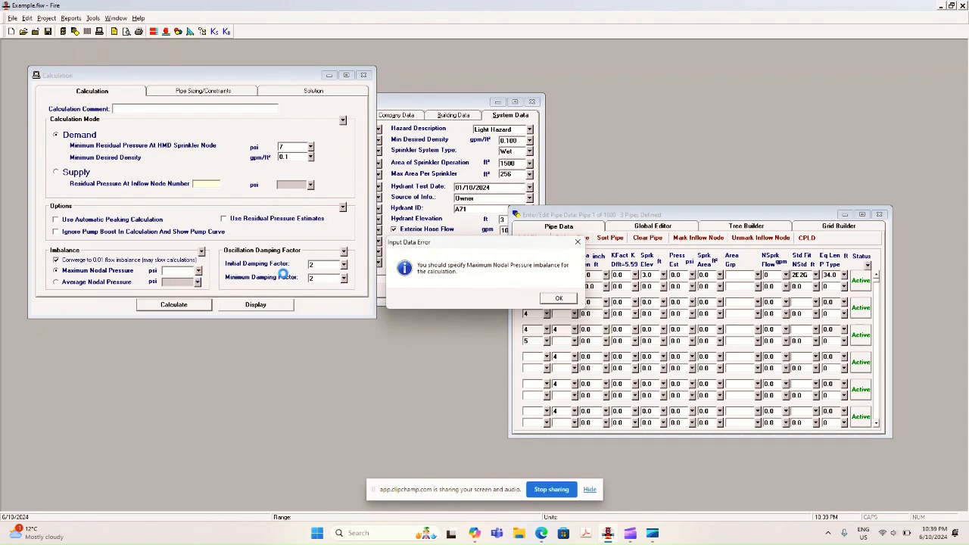
left_click(558, 298)
left_click(188, 270)
type("0.05")
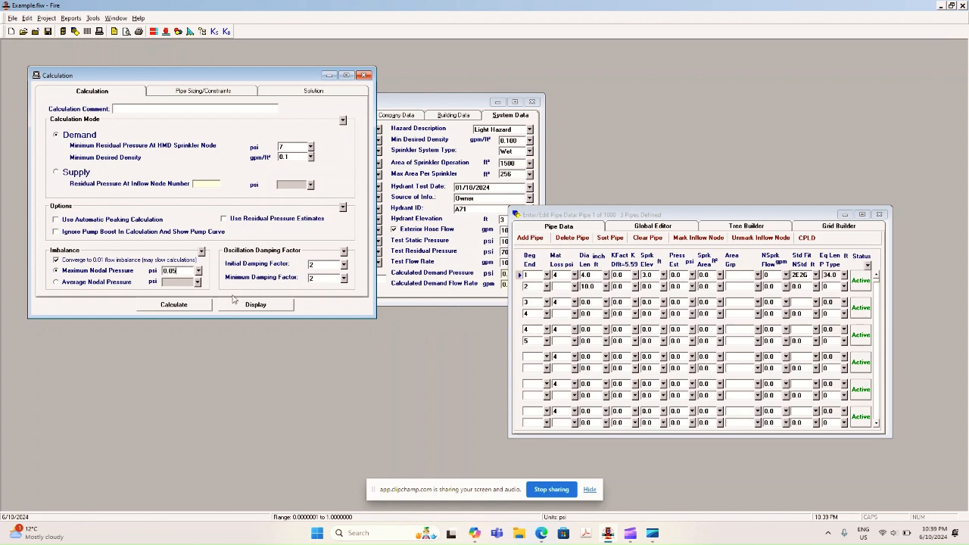
key("Return")
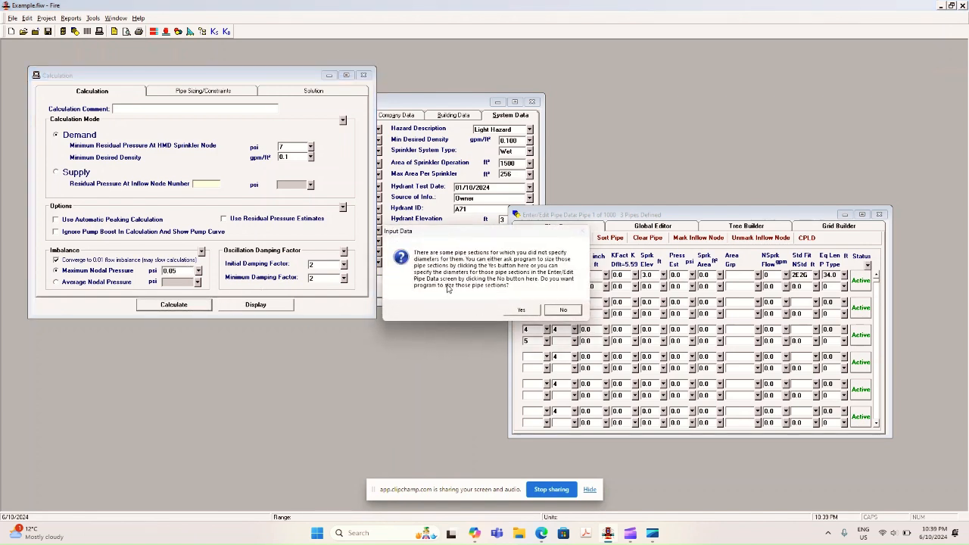
left_click(563, 310)
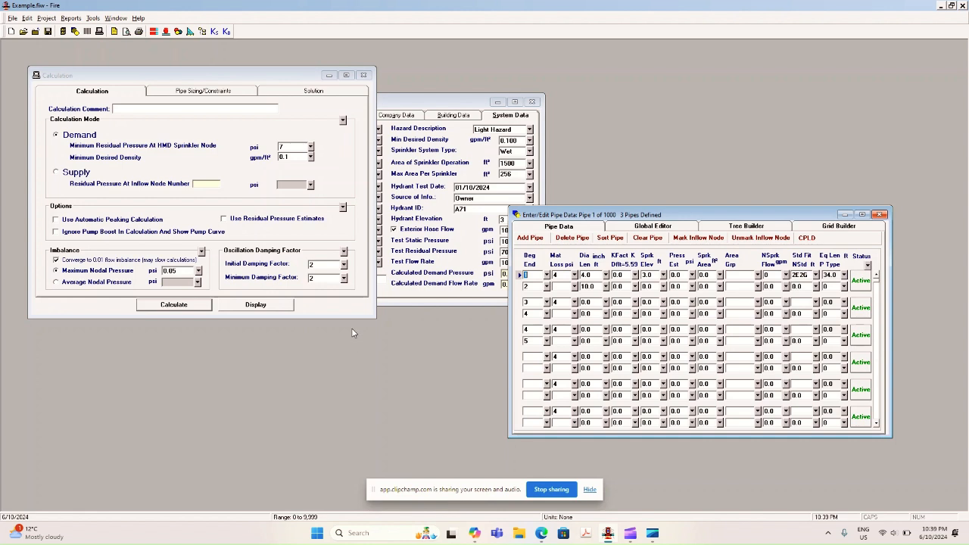
Review the system data in the general project data and run the demand calculation again.
left_click(460, 101)
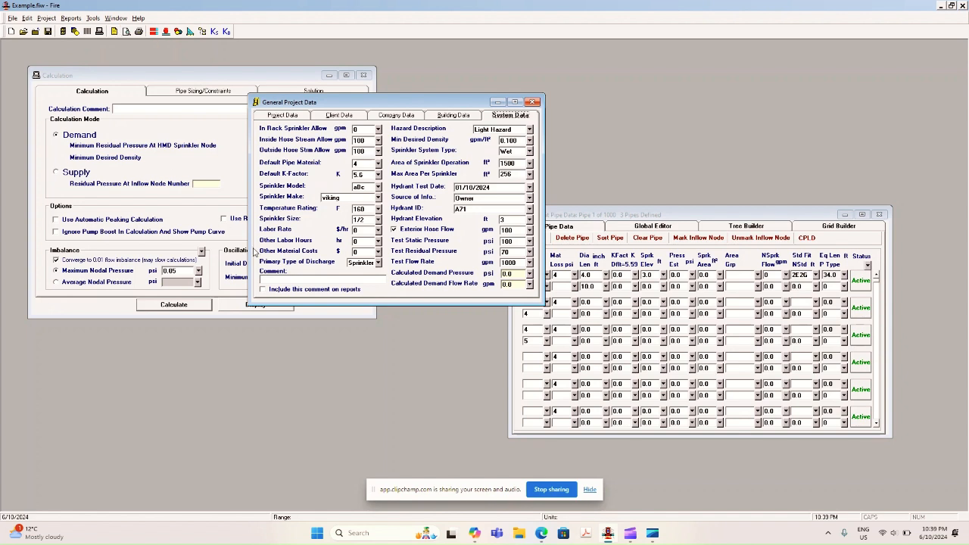
left_click(178, 309)
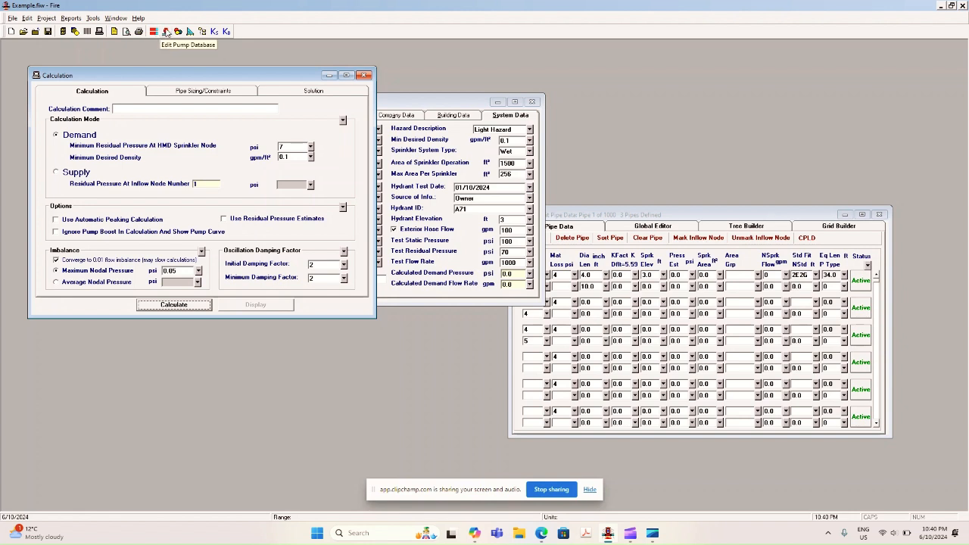
Open the Sprinkler K-Factor Calculator and set the project's primary type of discharge to Hose, keeping both windows unobstructed.
left_click(214, 34)
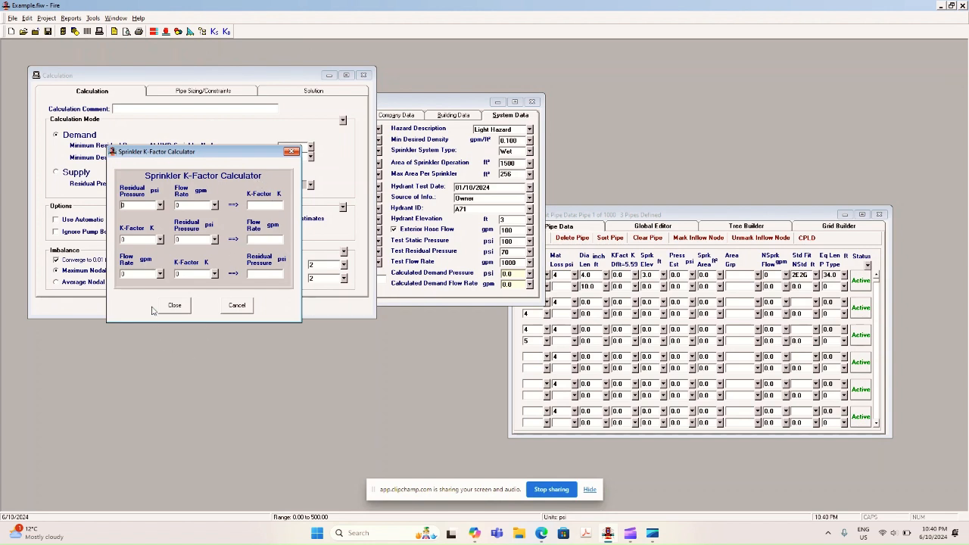
left_click(450, 106)
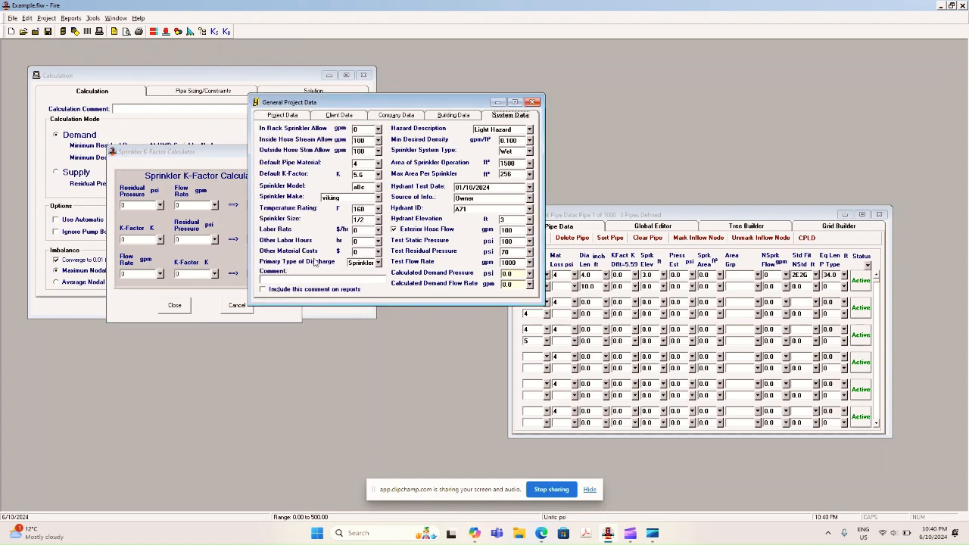
left_click(378, 263)
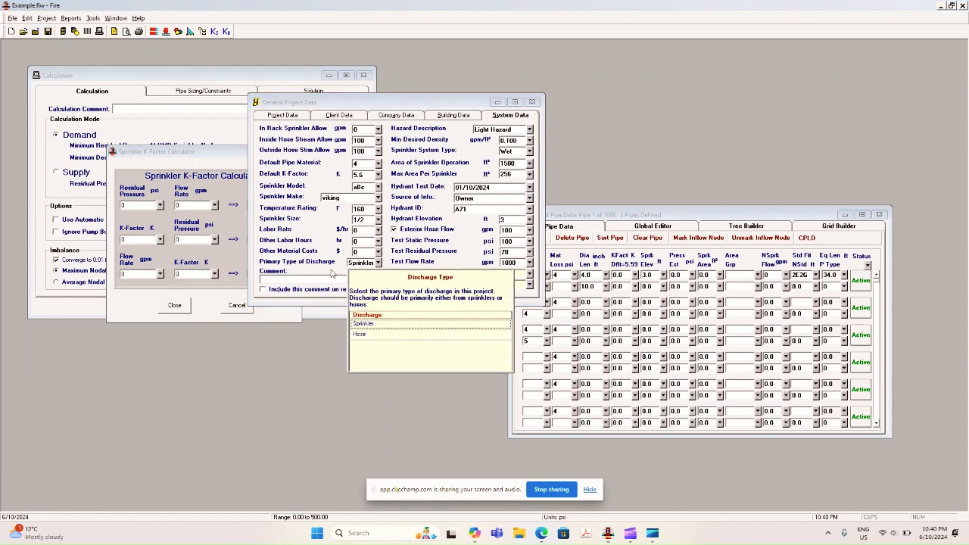
left_click(369, 334)
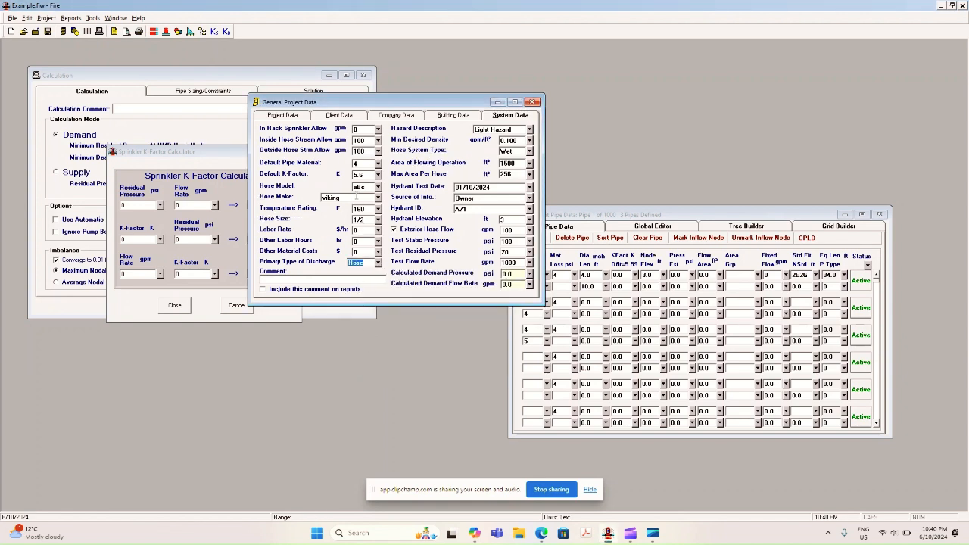
left_click_drag(467, 102, 669, 86)
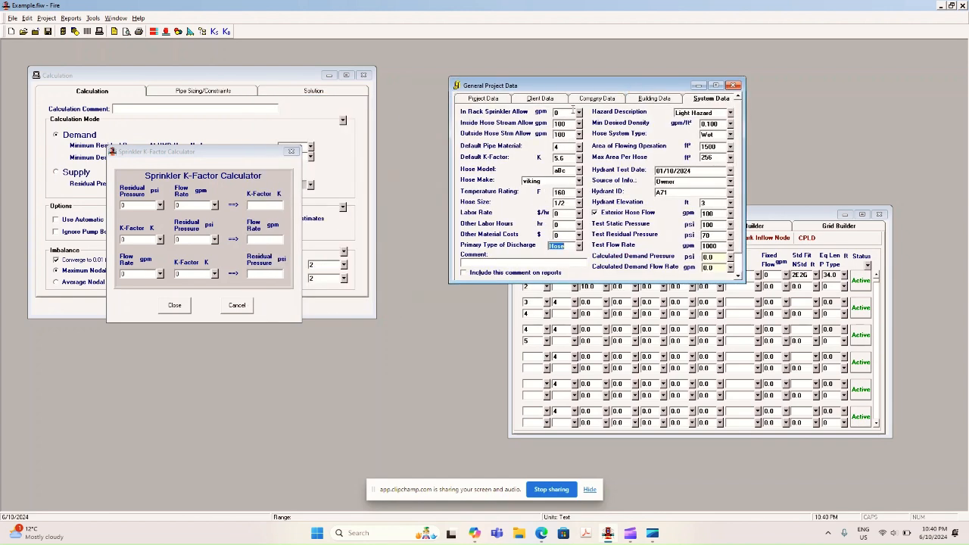
Calculate the K-factor for a residual pressure of 100 psi and a flow rate of 250 gpm.
left_click(148, 205)
type("100")
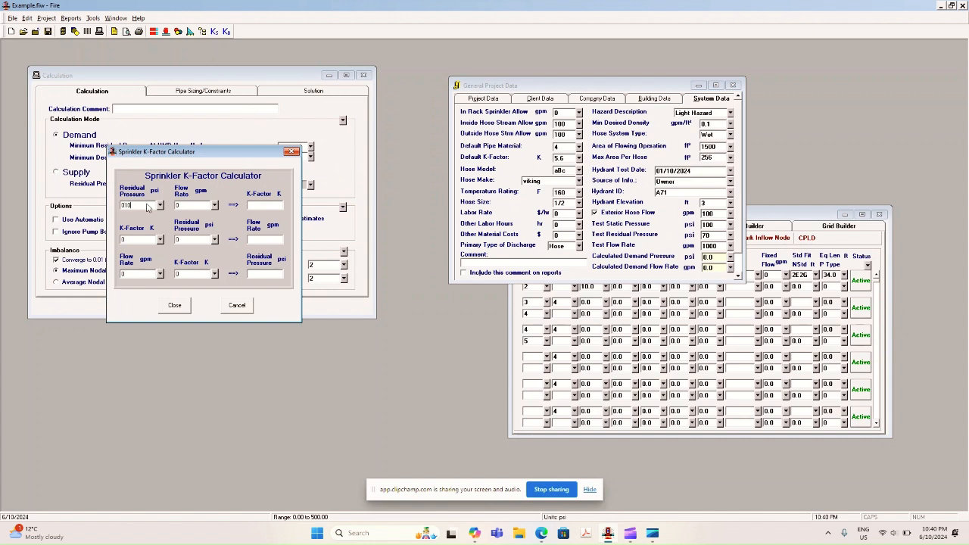
key("BackSpace")
key("BackSpace")
key("BackSpace")
type("1")
left_click(197, 205)
type("250")
View the inputs of the Branch Line K-Factor Calculator and close it.
left_click(226, 32)
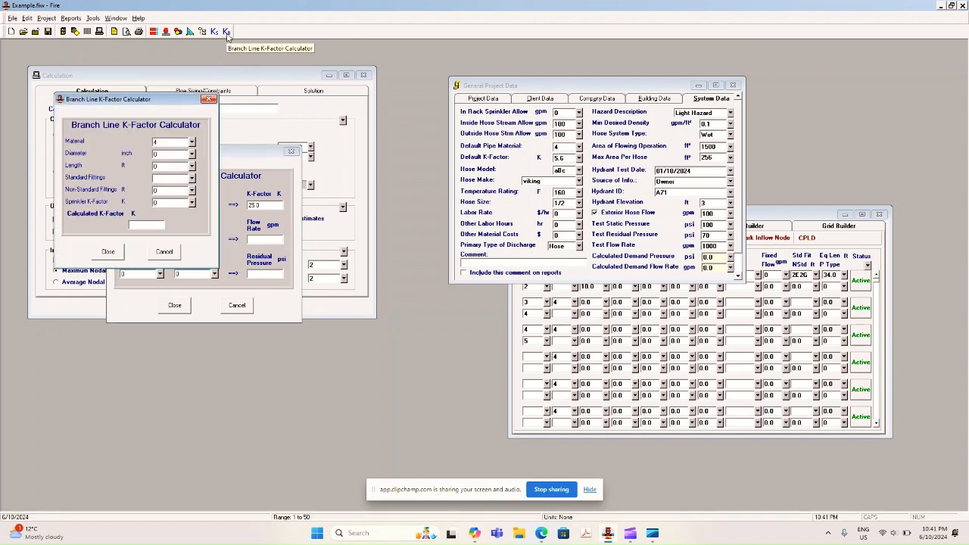
left_click(208, 99)
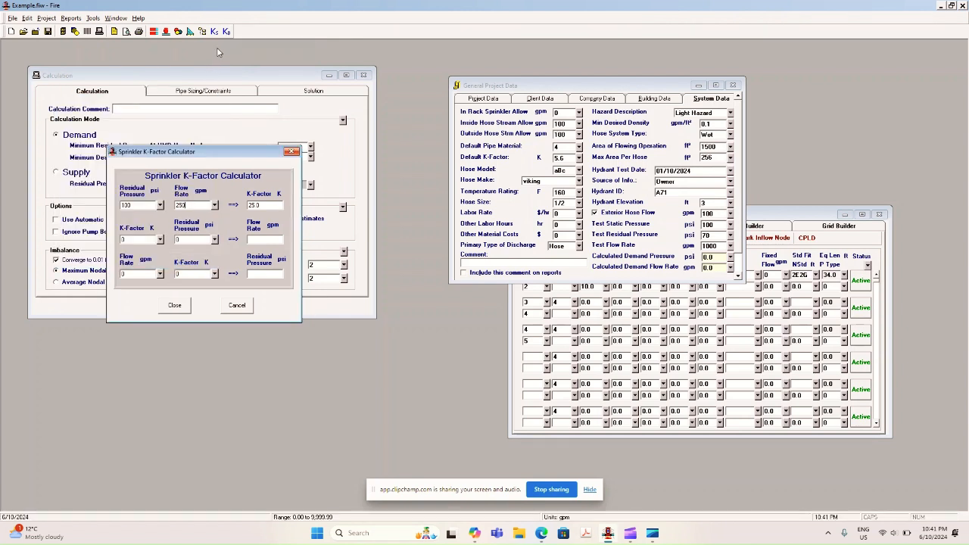